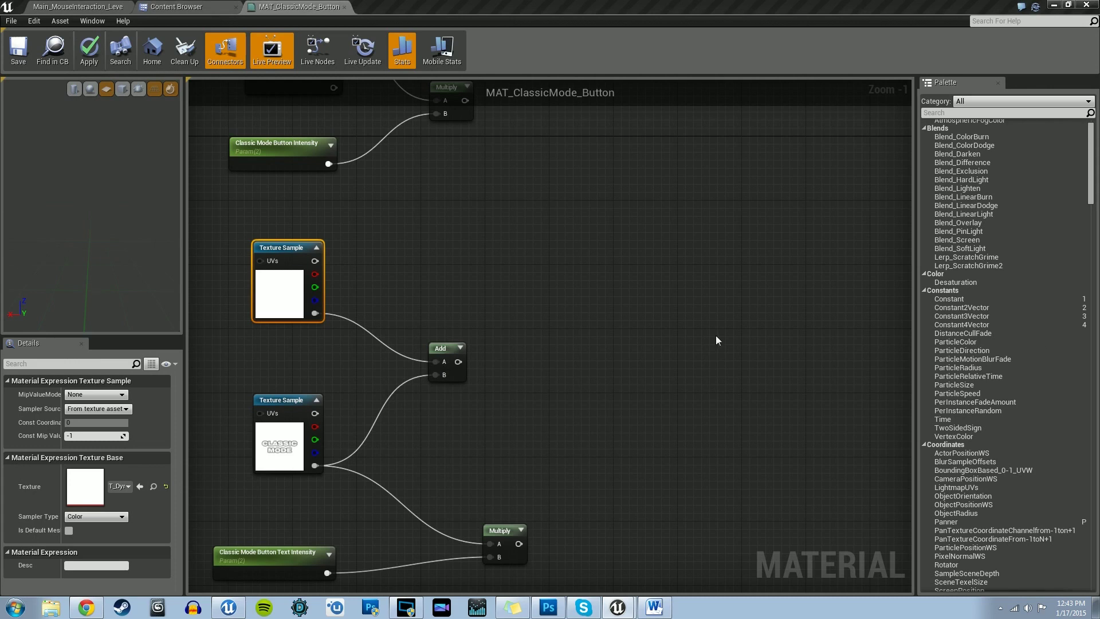
Connect the Add node that combines the two texture alphas to the material's Opacity input and check the preview
{"action": "right_click_drag", "start_coordinate": [717, 339], "coordinate": [523, 361]}
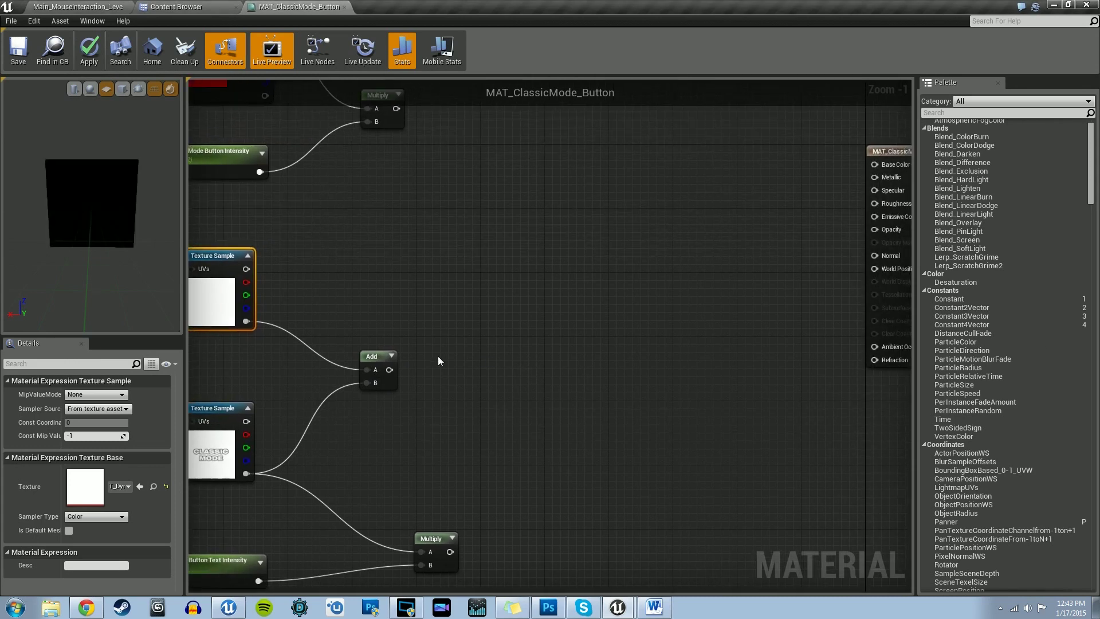
{"action": "left_click_drag", "start_coordinate": [390, 370], "coordinate": [876, 231]}
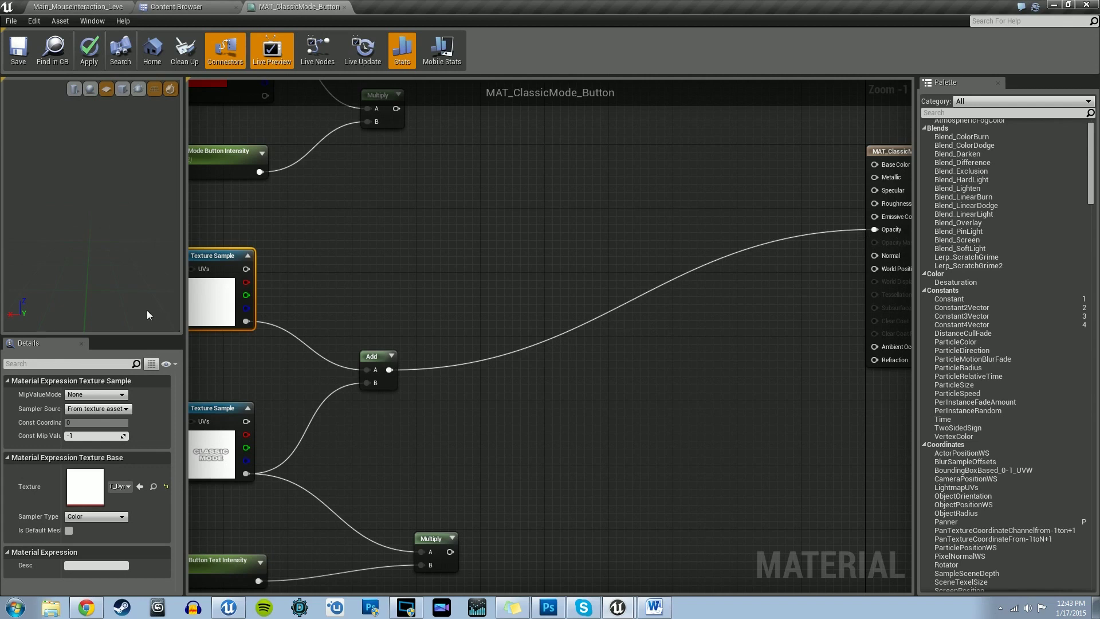
{"action": "left_click_drag", "start_coordinate": [85, 221], "coordinate": [86, 215]}
{"action": "right_click_drag", "start_coordinate": [86, 215], "coordinate": [86, 189]}
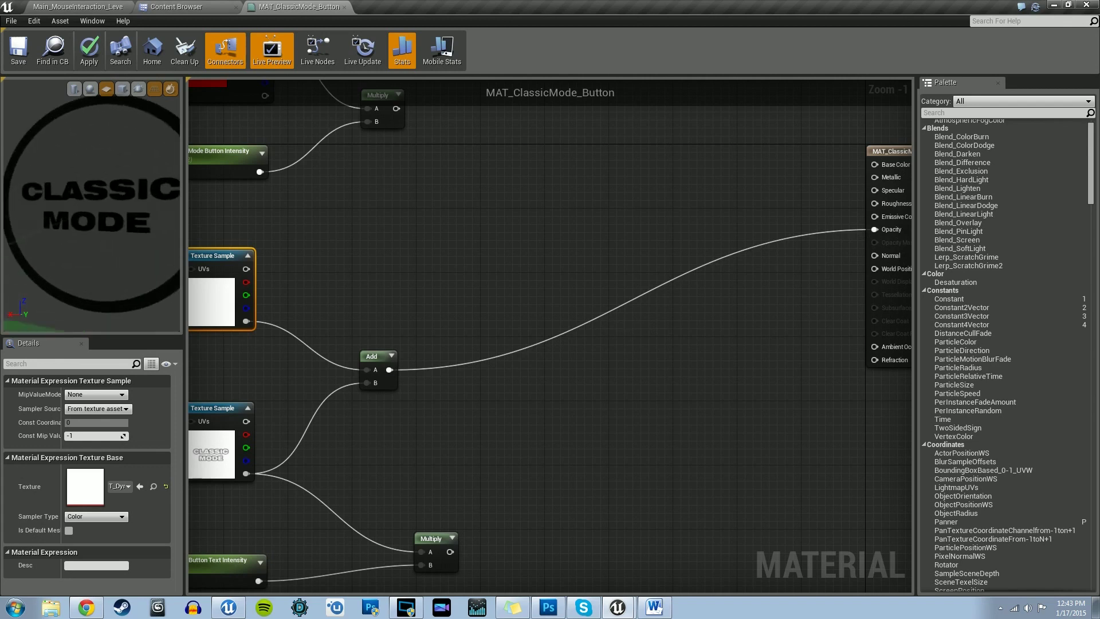
{"action": "left_click_drag", "start_coordinate": [86, 189], "coordinate": [84, 216]}
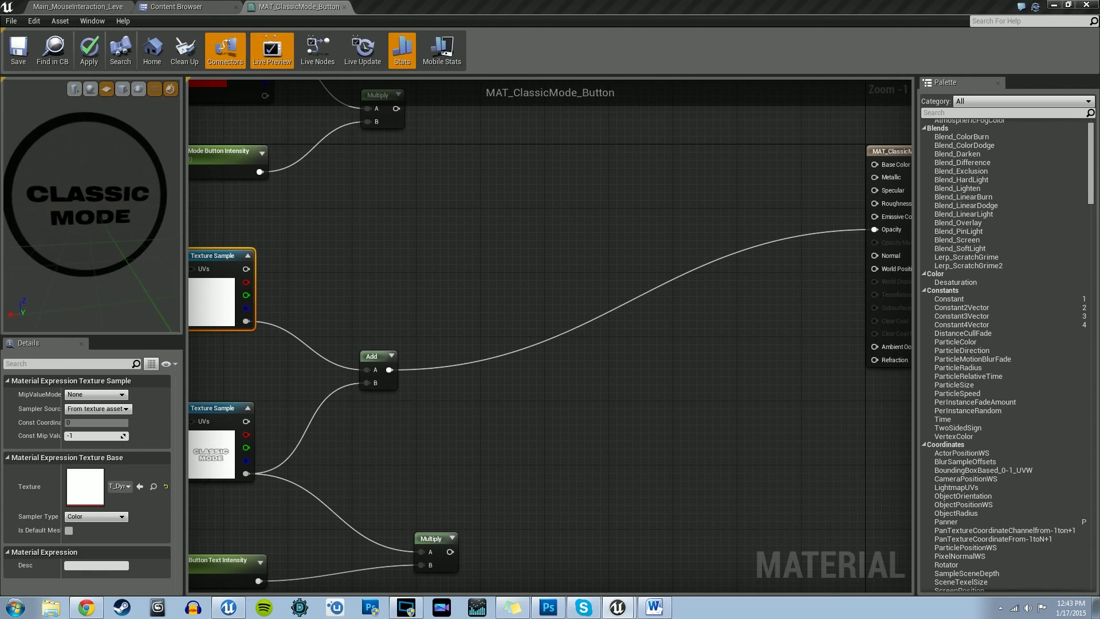
Create a Multiply node with the button color-intensity Multiply feeding A and the circle texture's alpha feeding B
{"action": "right_click_drag", "start_coordinate": [472, 255], "coordinate": [426, 325]}
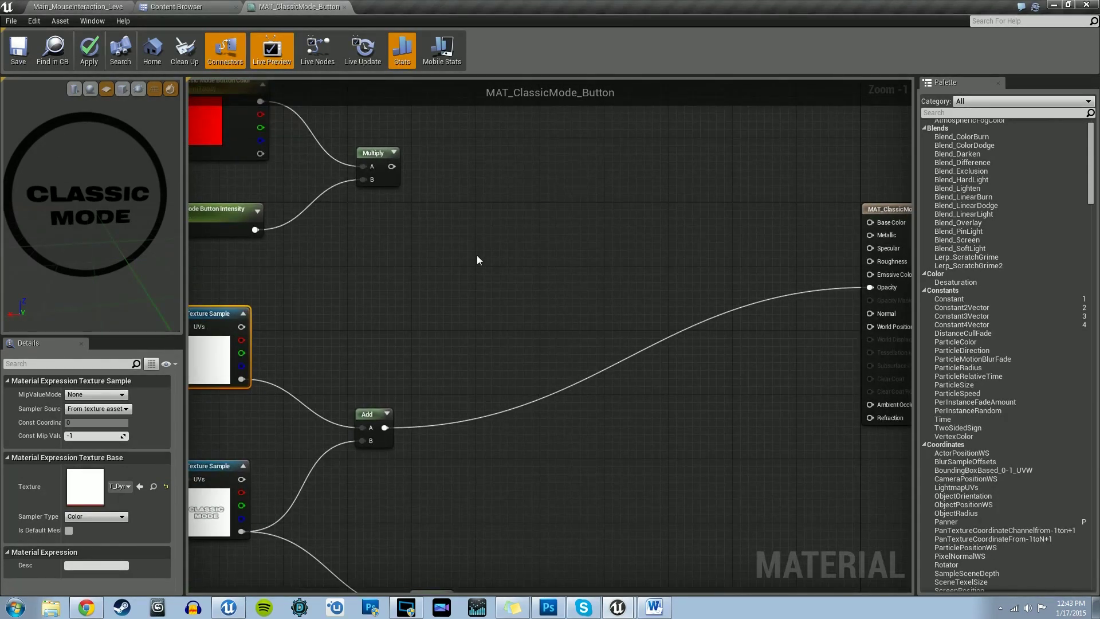
{"action": "left_click", "coordinate": [476, 256]}
{"action": "right_click_drag", "start_coordinate": [477, 256], "coordinate": [448, 301]}
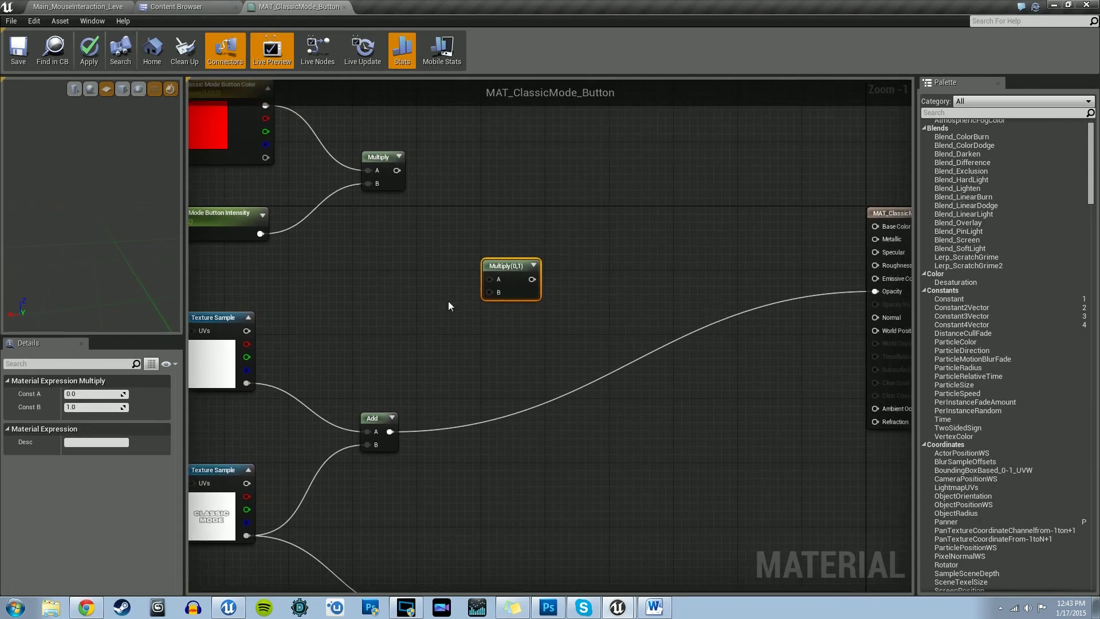
{"action": "left_click_drag", "start_coordinate": [247, 382], "coordinate": [491, 292]}
{"action": "right_click_drag", "start_coordinate": [312, 212], "coordinate": [337, 239]}
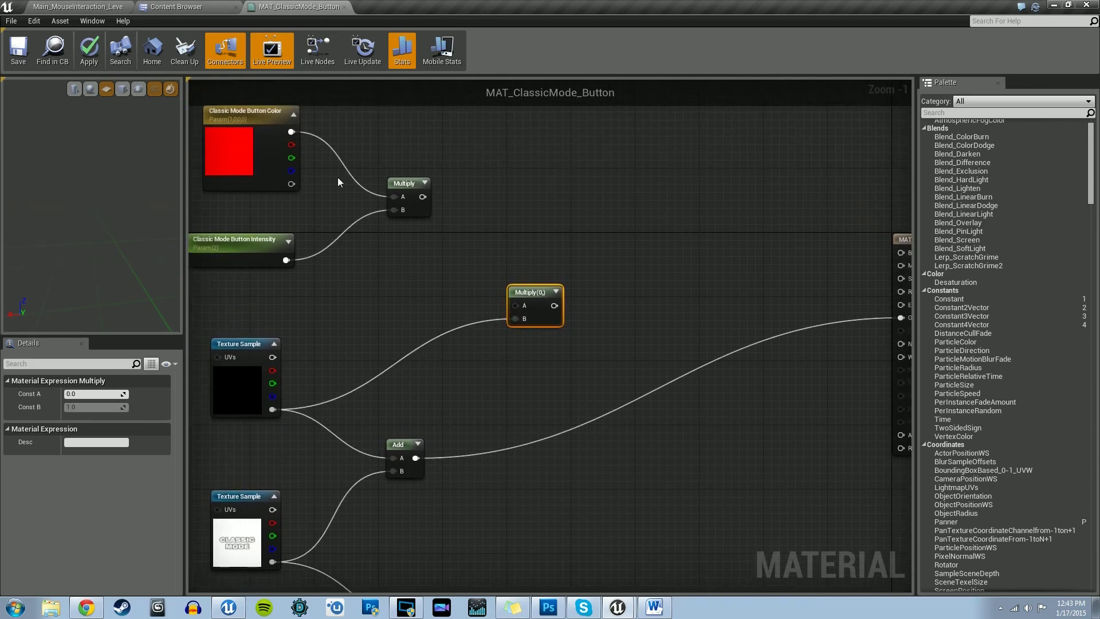
{"action": "left_click_drag", "start_coordinate": [422, 196], "coordinate": [516, 303]}
Create a second Add node with the new circle color Multiply feeding A and the text intensity Multiply feeding B
{"action": "right_click_drag", "start_coordinate": [355, 254], "coordinate": [422, 253]}
{"action": "right_click_drag", "start_coordinate": [478, 313], "coordinate": [312, 262]}
{"action": "right_click_drag", "start_coordinate": [490, 346], "coordinate": [451, 269]}
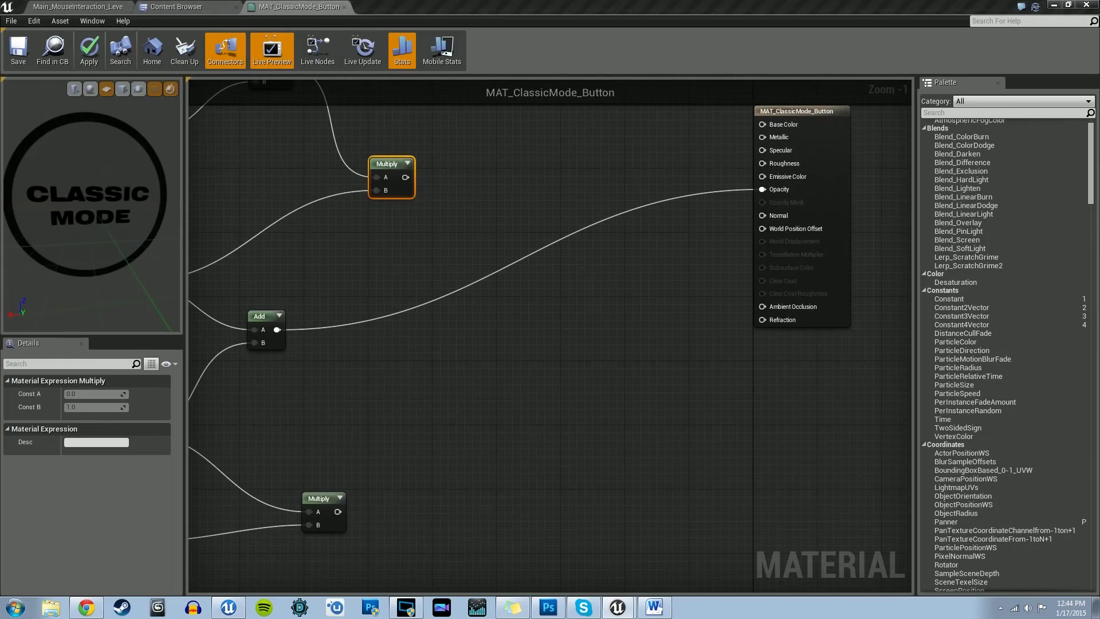
{"action": "right_click_drag", "start_coordinate": [631, 226], "coordinate": [826, 166]}
{"action": "right_click_drag", "start_coordinate": [504, 393], "coordinate": [498, 508]}
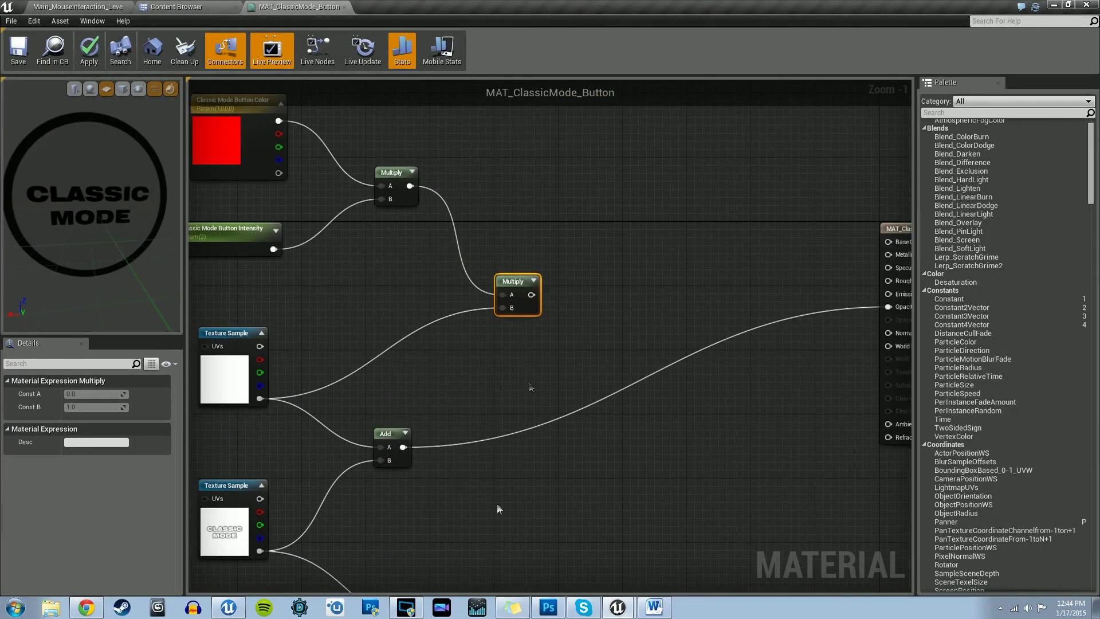
{"action": "right_click_drag", "start_coordinate": [625, 325], "coordinate": [531, 304]}
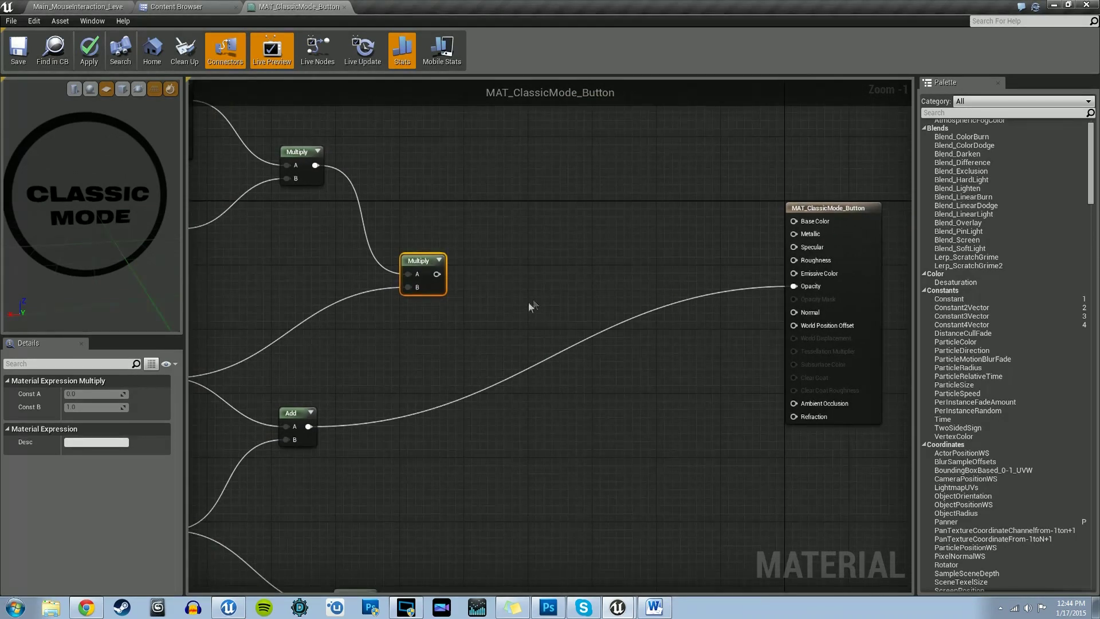
{"action": "key", "text": "a"}
{"action": "left_click", "coordinate": [568, 305]}
{"action": "right_click_drag", "start_coordinate": [506, 373], "coordinate": [569, 291]}
{"action": "left_click_drag", "start_coordinate": [497, 195], "coordinate": [637, 244]}
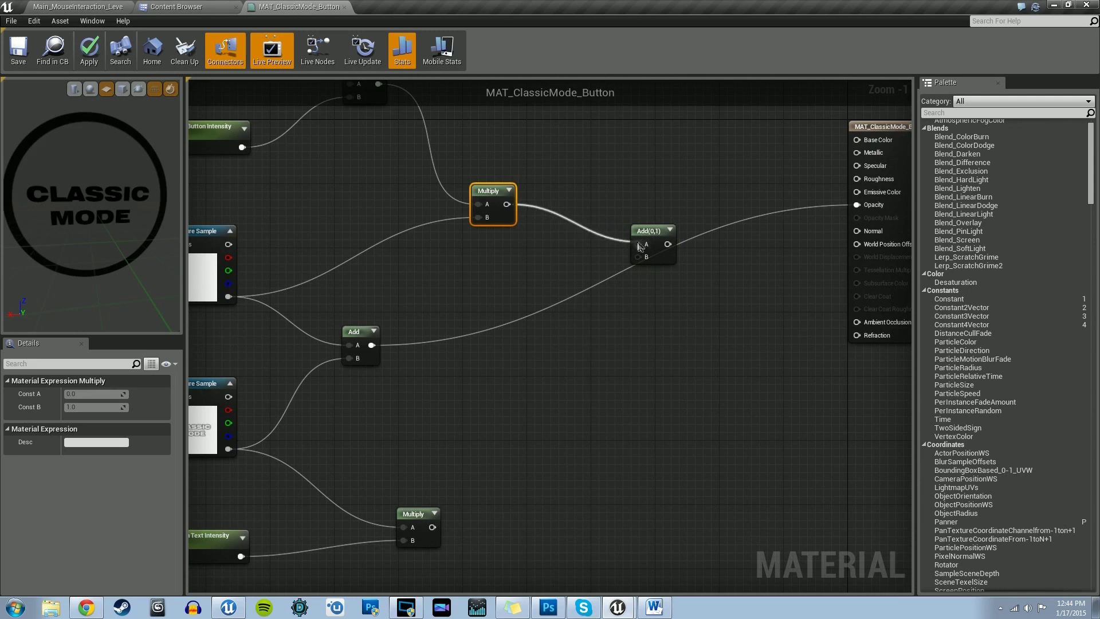
{"action": "left_click_drag", "start_coordinate": [431, 527], "coordinate": [638, 257]}
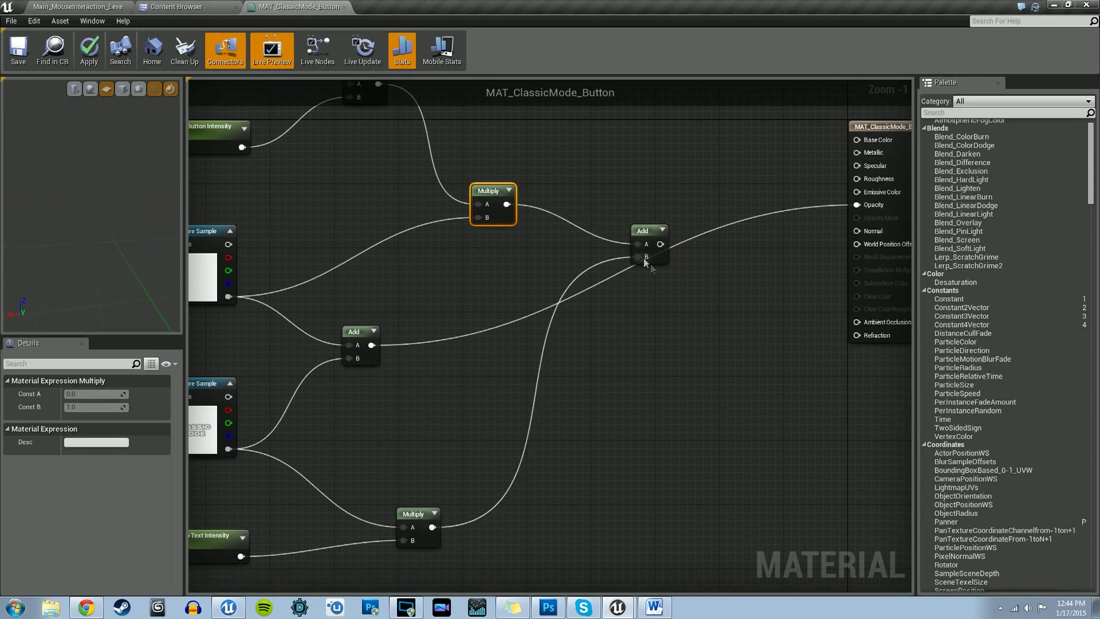
Connect the second Add node's output to the material's Base Color and Emissive Color inputs and inspect the preview
{"action": "right_click_drag", "start_coordinate": [680, 290], "coordinate": [491, 380]}
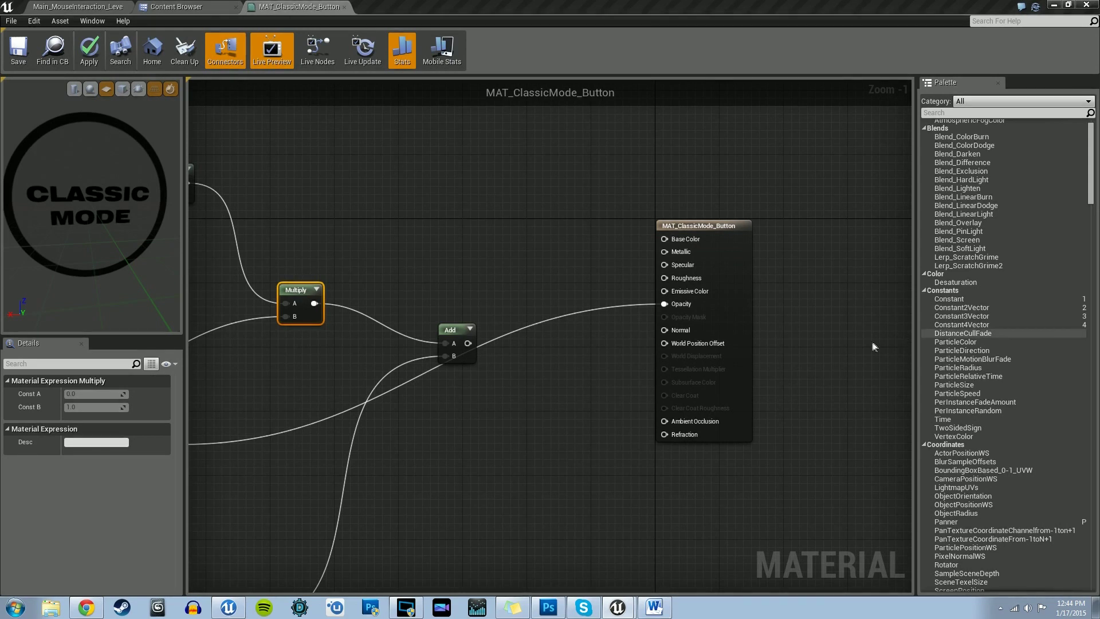
{"action": "left_click_drag", "start_coordinate": [467, 343], "coordinate": [665, 239]}
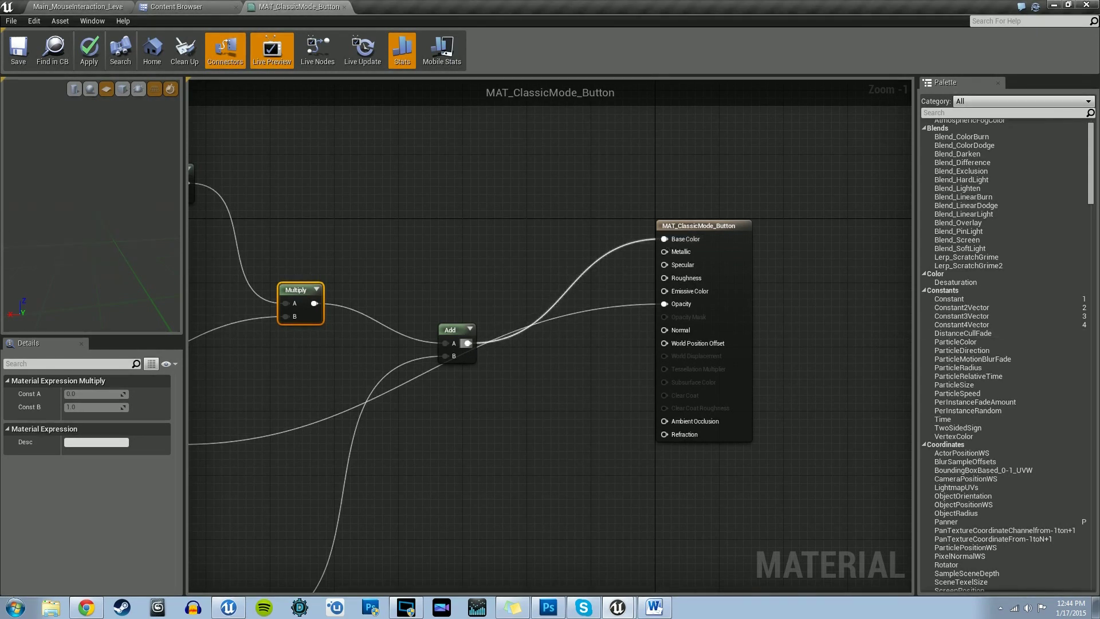
{"action": "scroll", "coordinate": [104, 239], "scroll_direction": "down", "scroll_amount": 5}
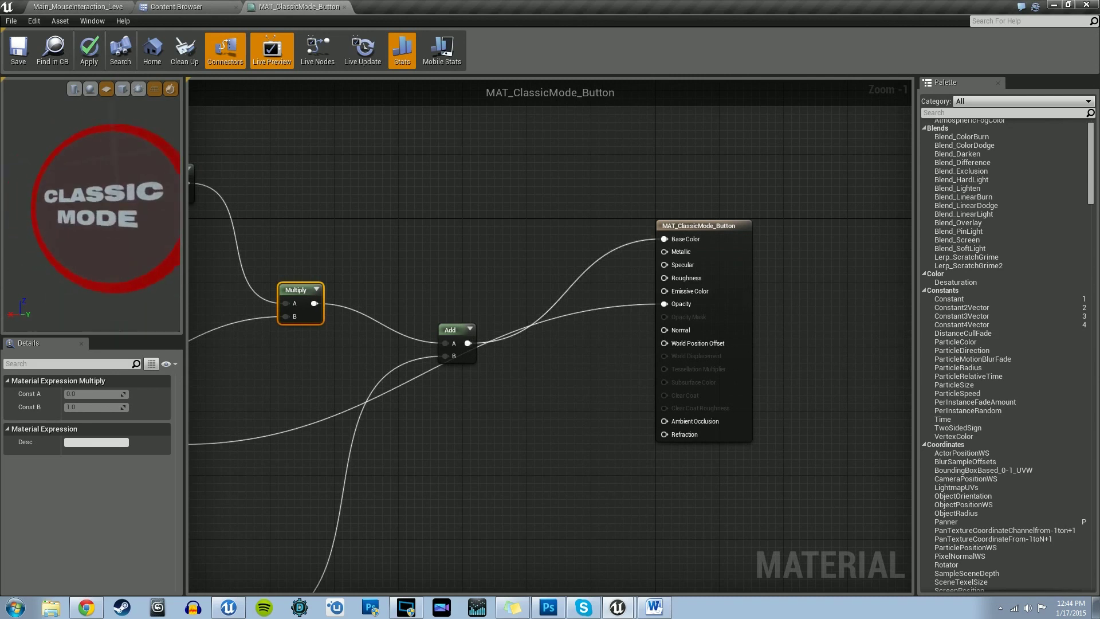
{"action": "left_click_drag", "start_coordinate": [104, 238], "coordinate": [109, 234]}
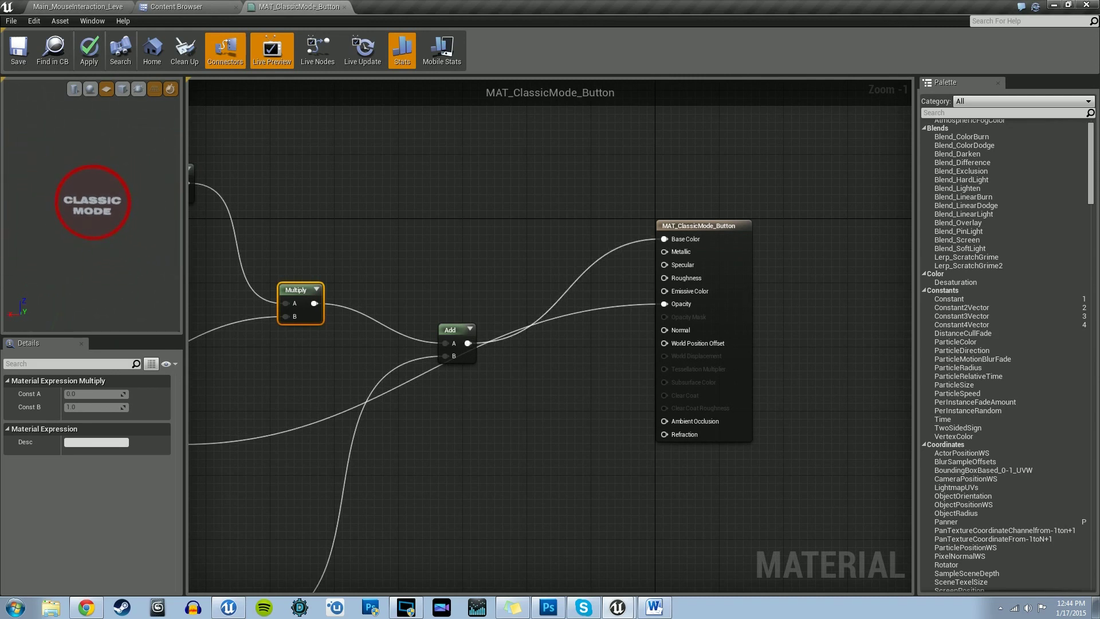
{"action": "left_click_drag", "start_coordinate": [463, 343], "coordinate": [668, 294]}
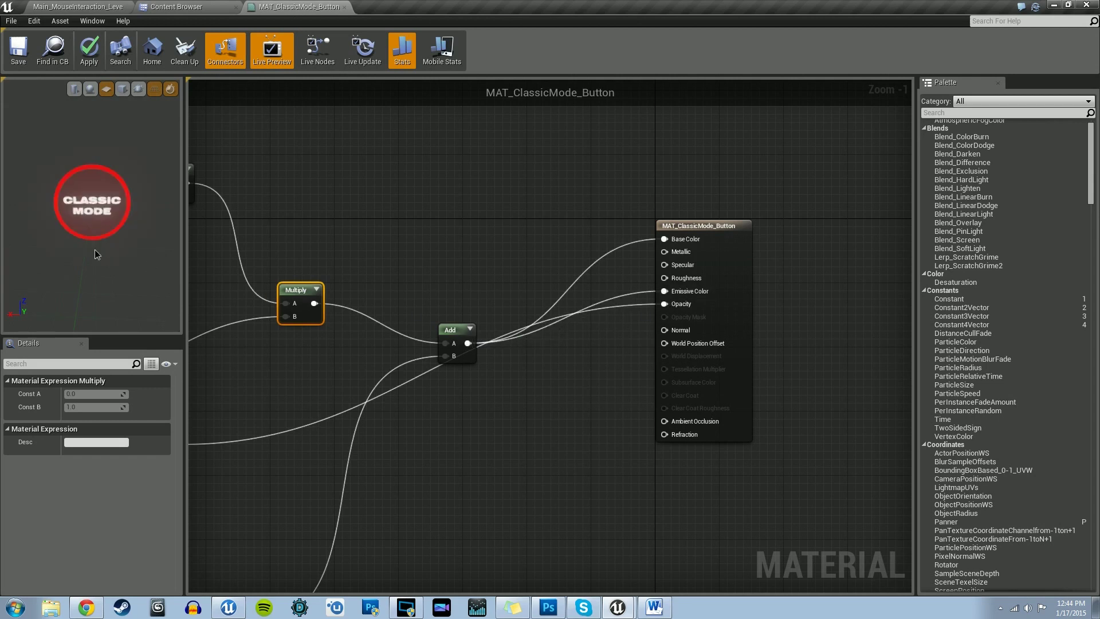
{"action": "mouse_move", "coordinate": [95, 249]}
{"action": "left_mouse_down"}
{"action": "mouse_move", "coordinate": [123, 258]}
{"action": "mouse_move", "coordinate": [92, 249]}
{"action": "left_mouse_up"}
{"action": "mouse_move", "coordinate": [102, 251]}
{"action": "right_mouse_down"}
{"action": "mouse_move", "coordinate": [102, 263]}
{"action": "mouse_move", "coordinate": [102, 238]}
{"action": "right_mouse_up"}
{"action": "left_click_drag", "start_coordinate": [102, 241], "coordinate": [161, 241]}
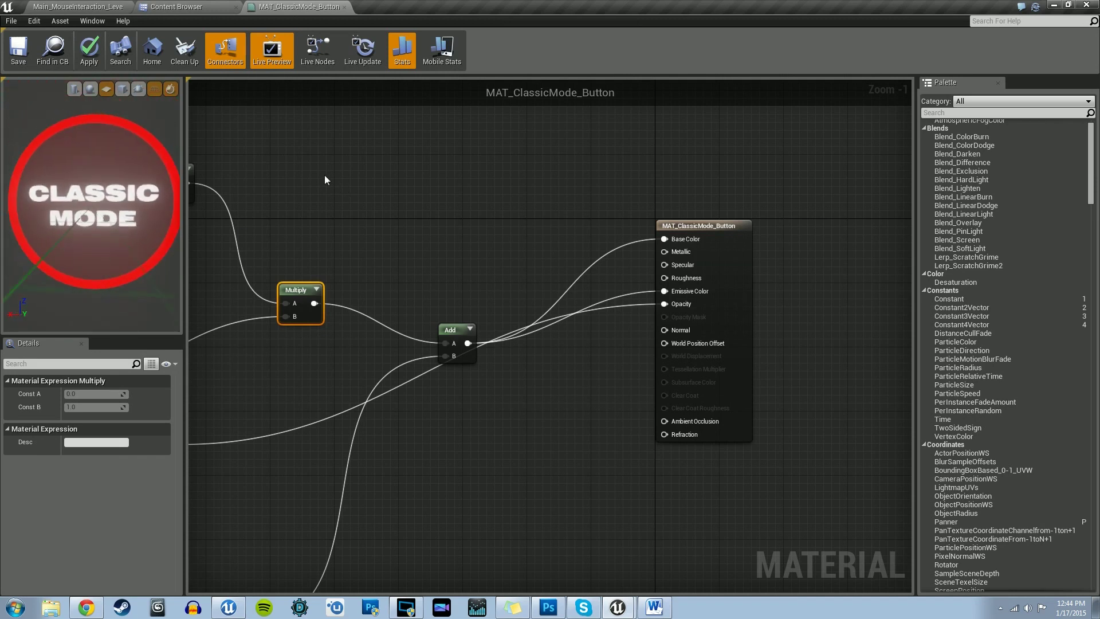
Test the Classic Mode Button Intensity parameter with default values of 5 and 20, and return it to 2
{"action": "right_click_drag", "start_coordinate": [325, 180], "coordinate": [462, 315]}
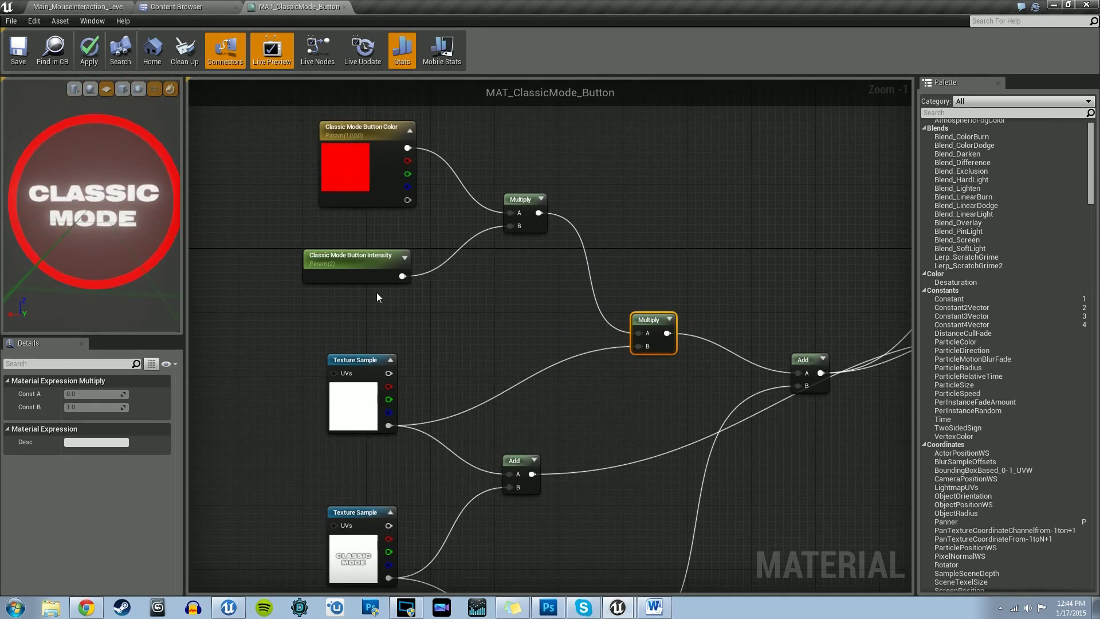
{"action": "left_click", "coordinate": [344, 274]}
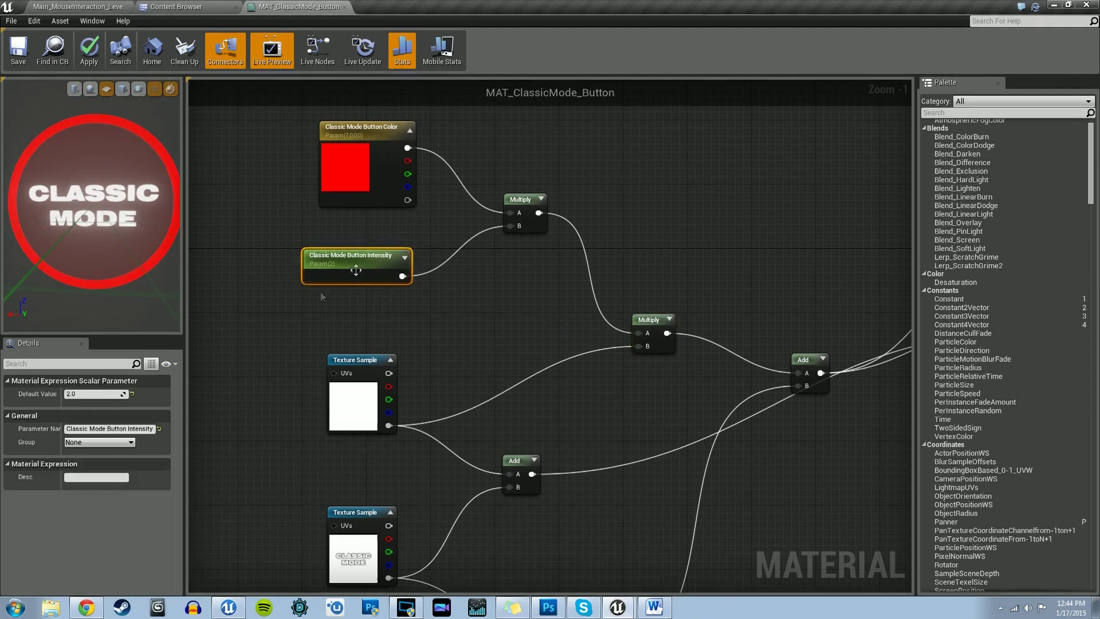
{"action": "left_click", "coordinate": [79, 395]}
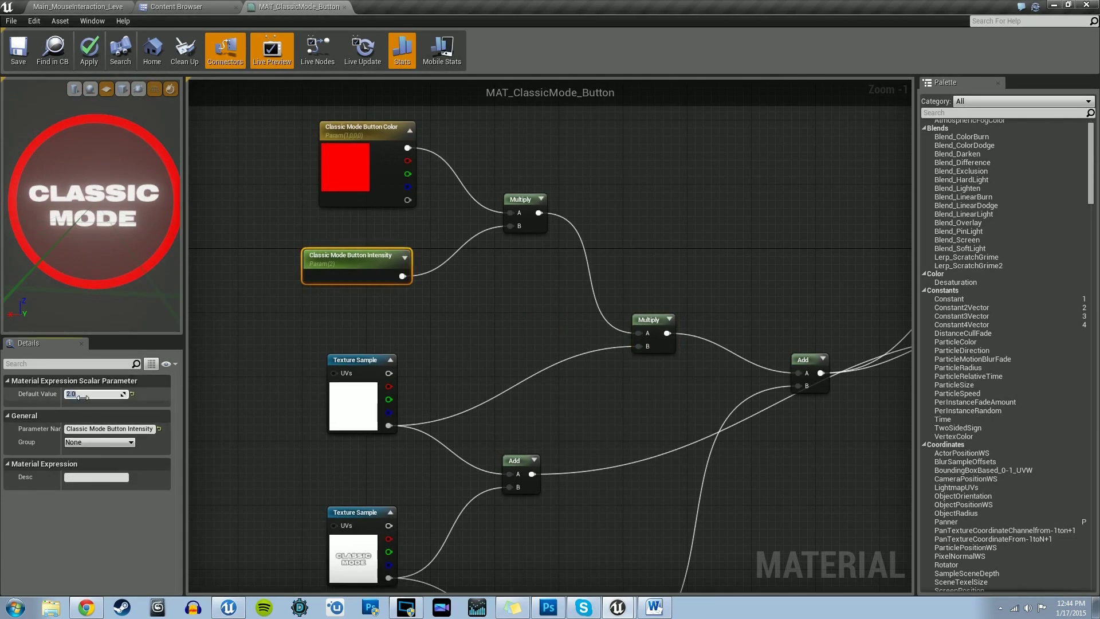
{"action": "type", "text": "5"}
{"action": "key", "text": "Return"}
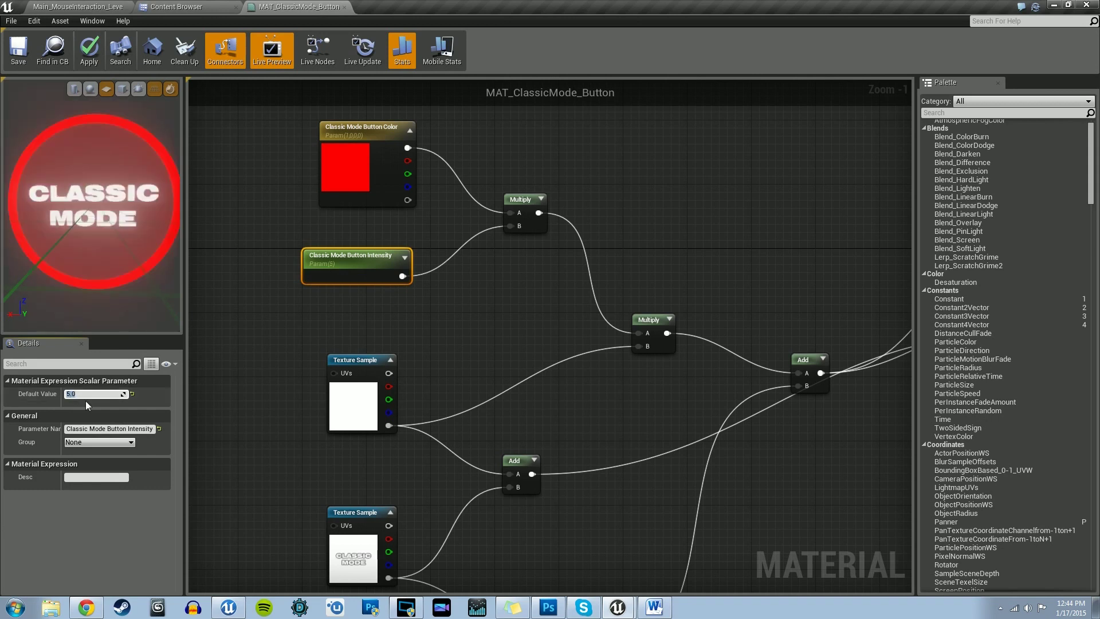
{"action": "type", "text": "20"}
{"action": "key", "text": "Return"}
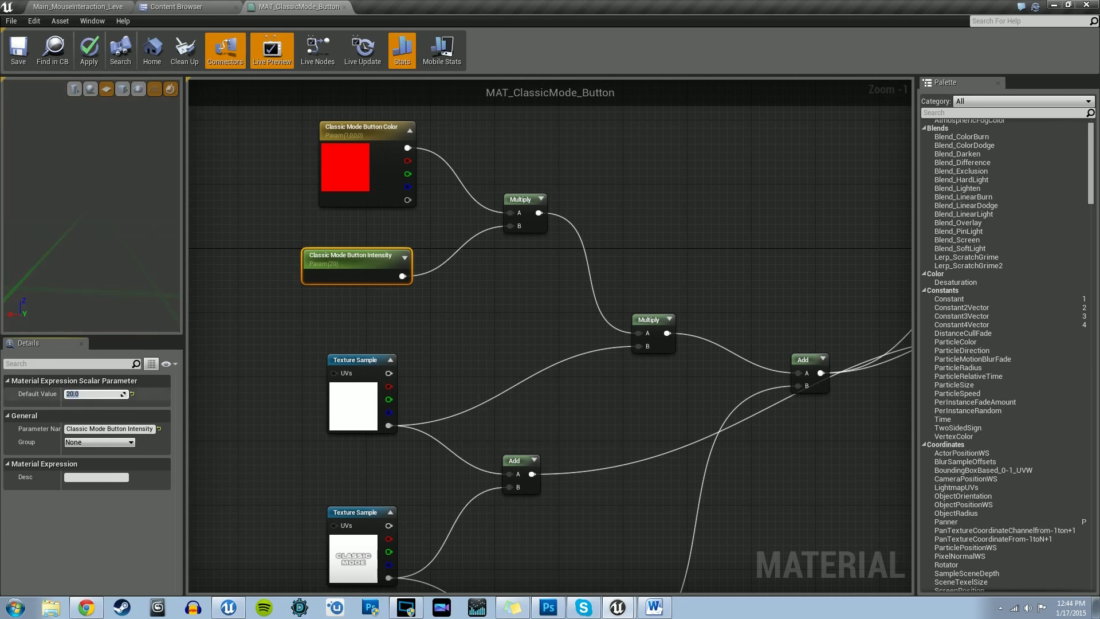
{"action": "type", "text": "2"}
{"action": "key", "text": "Return"}
Test the Classic Mode Button Text Intensity parameter with a default value of 10, and return it to 2
{"action": "right_click_drag", "start_coordinate": [451, 346], "coordinate": [463, 136]}
{"action": "right_click_drag", "start_coordinate": [410, 401], "coordinate": [407, 322]}
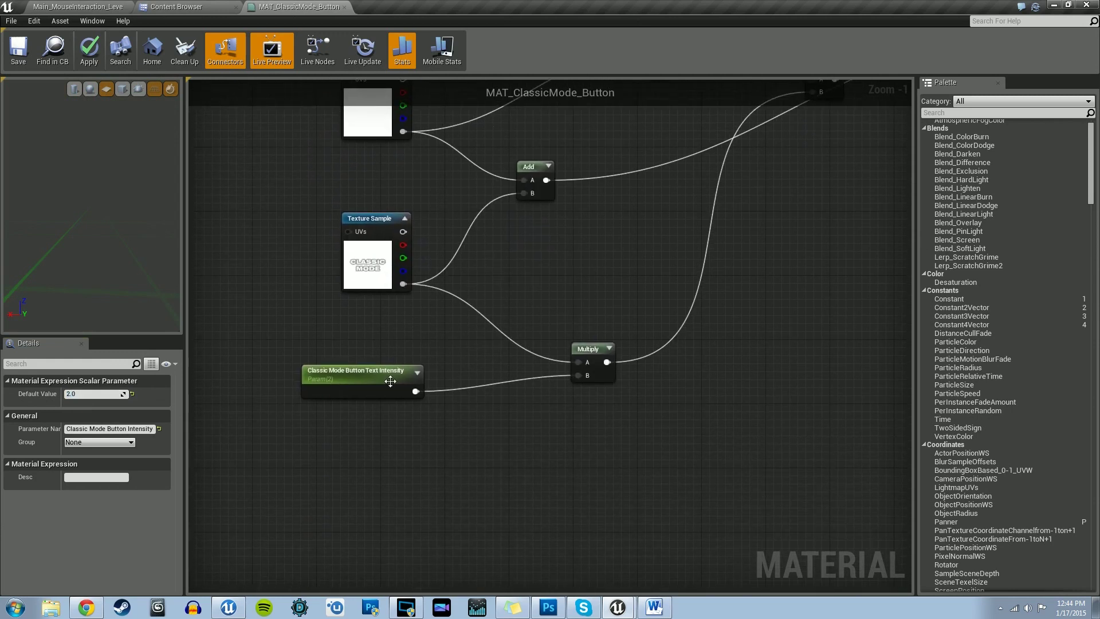
{"action": "scroll", "coordinate": [389, 383], "scroll_direction": "up", "scroll_amount": 1}
{"action": "left_click", "coordinate": [387, 384]}
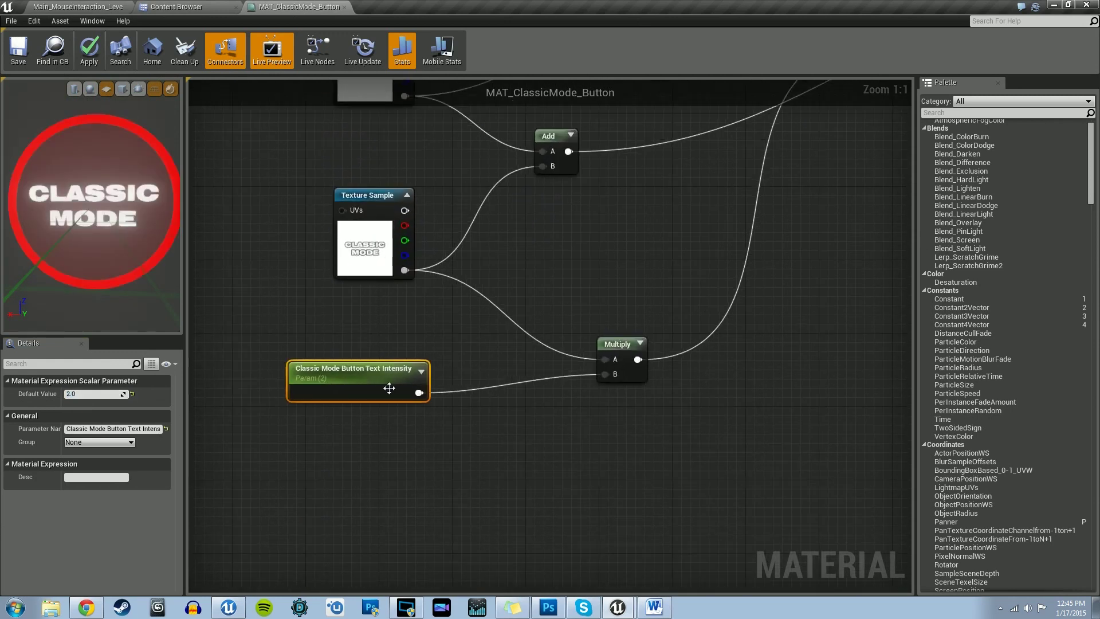
{"action": "left_click", "coordinate": [92, 394]}
{"action": "type", "text": "10"}
{"action": "key", "text": "Return"}
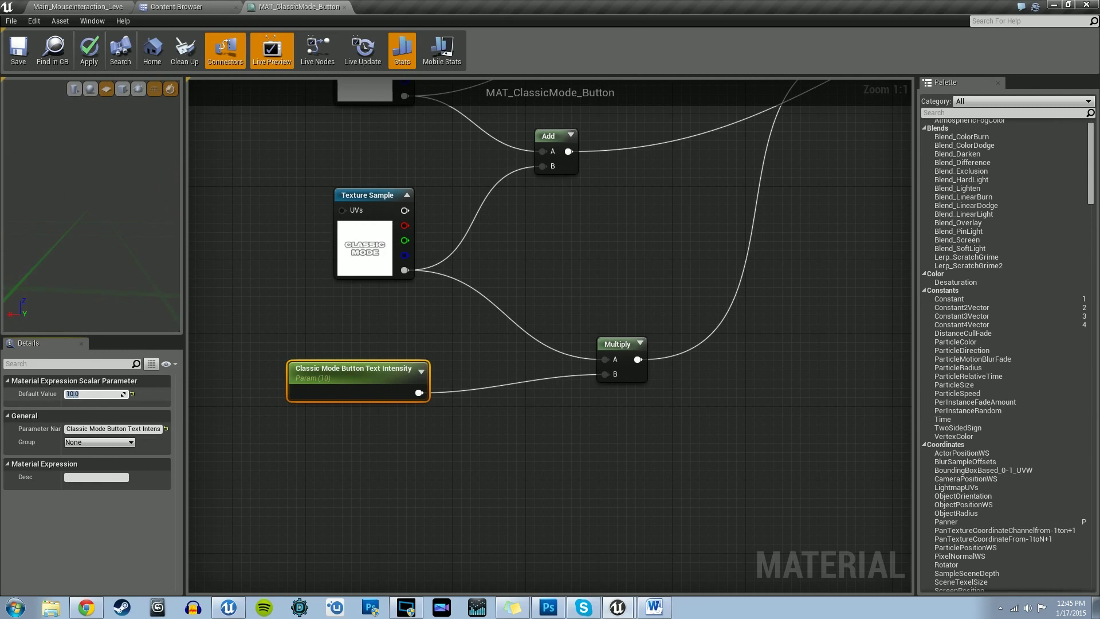
{"action": "type", "text": "2"}
{"action": "key", "text": "Return"}
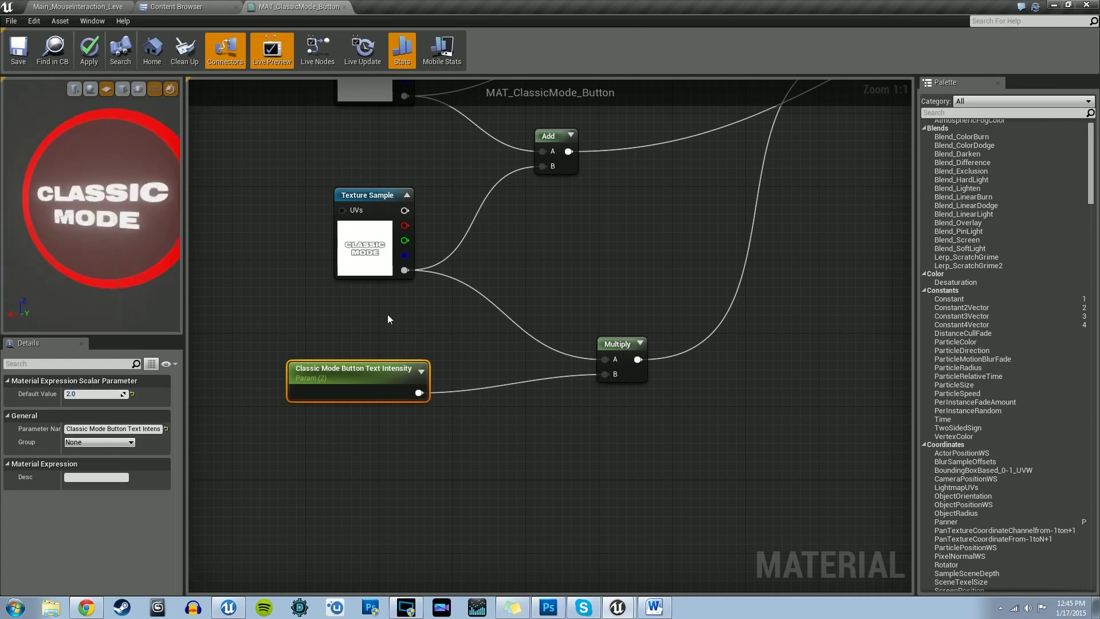
Review the complete node graph and preview, save the MAT_ClassicMode_Button material, and close its editor
{"action": "scroll", "coordinate": [387, 318], "scroll_direction": "down", "scroll_amount": 4}
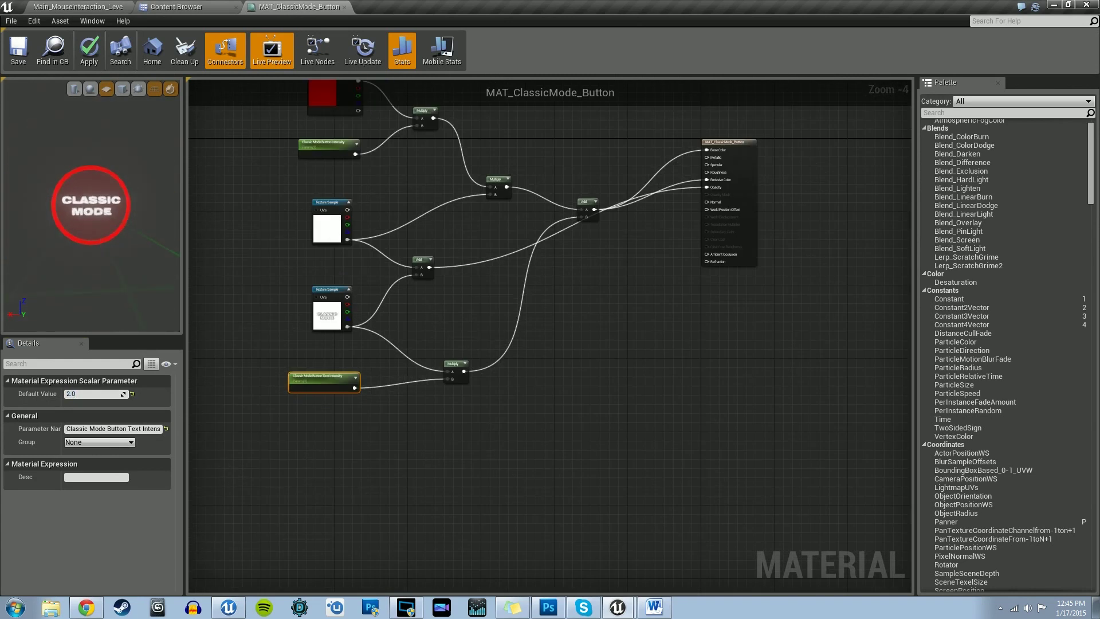
{"action": "left_click_drag", "start_coordinate": [92, 205], "coordinate": [100, 204]}
{"action": "right_click_drag", "start_coordinate": [556, 300], "coordinate": [542, 346]}
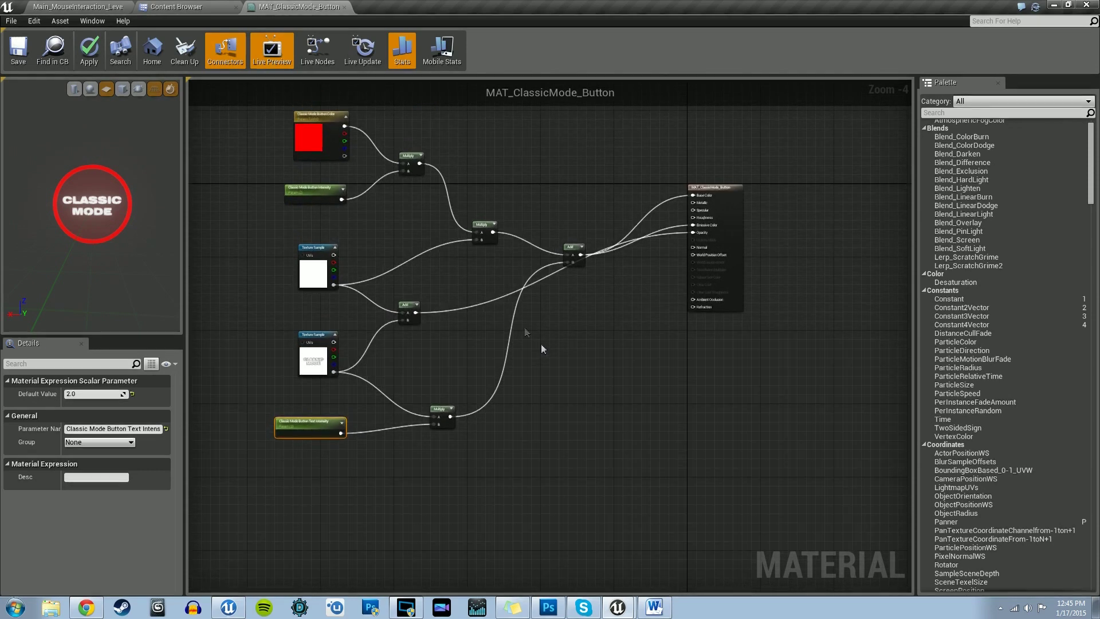
{"action": "left_click", "coordinate": [15, 52]}
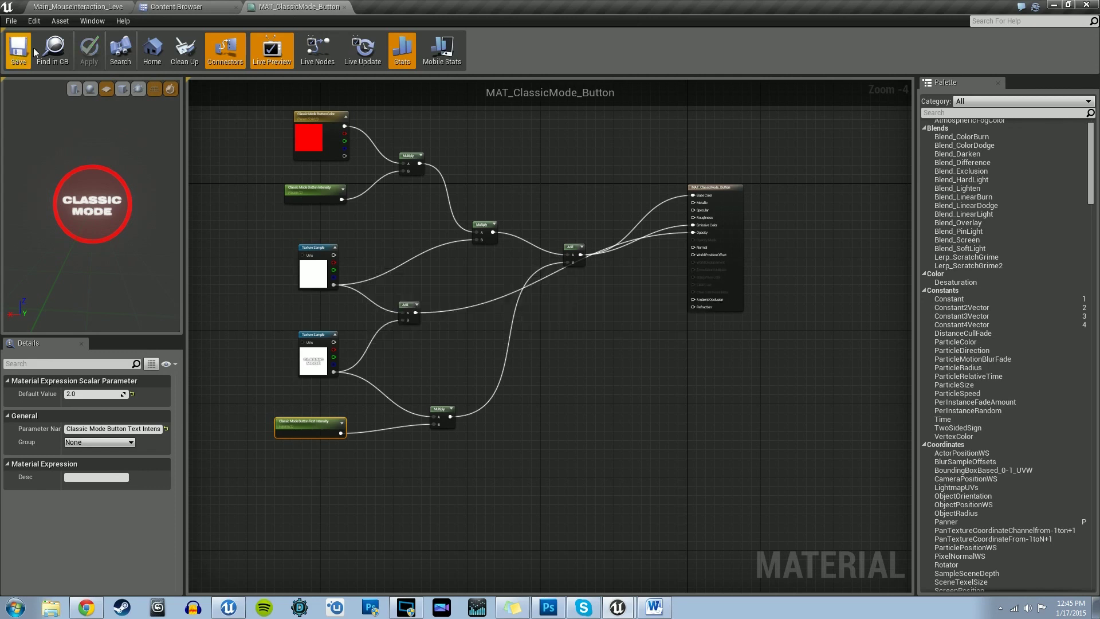
{"action": "left_click", "coordinate": [344, 7]}
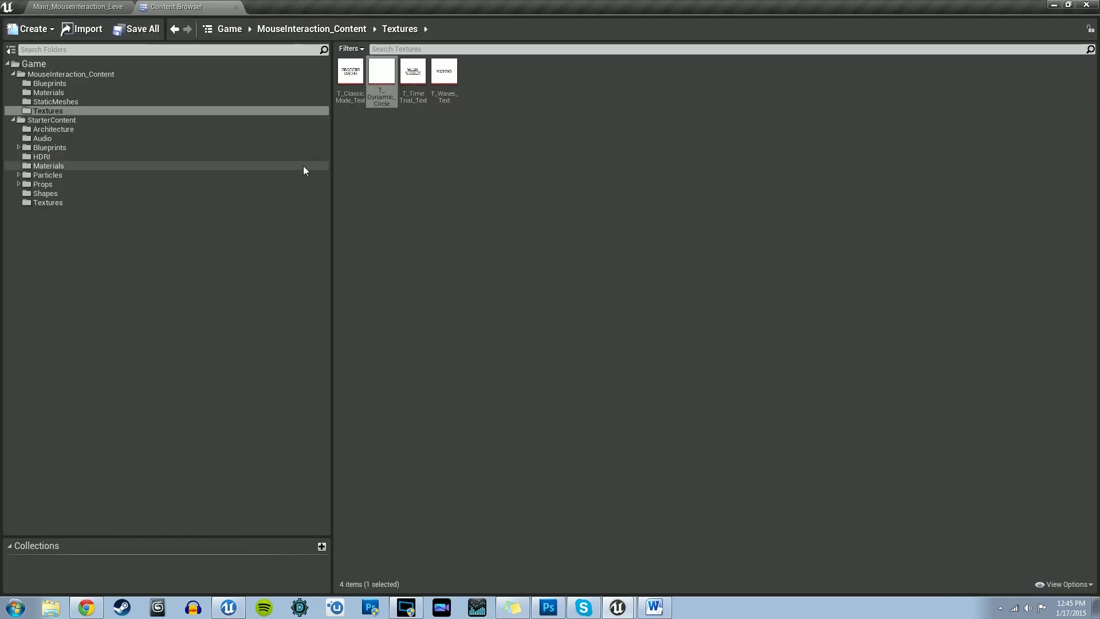
Duplicate the Classic Mode button material in the MouseInteraction_Content Materials folder and name the copy MAT_TimeTrials_Button
{"action": "left_click", "coordinate": [69, 82]}
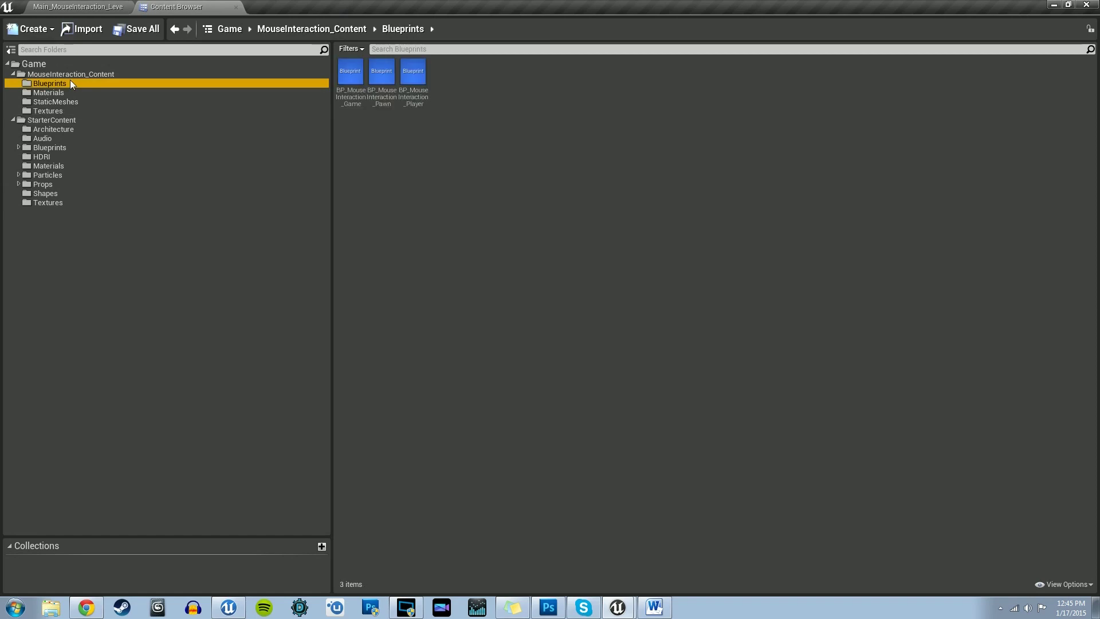
{"action": "left_click", "coordinate": [84, 95]}
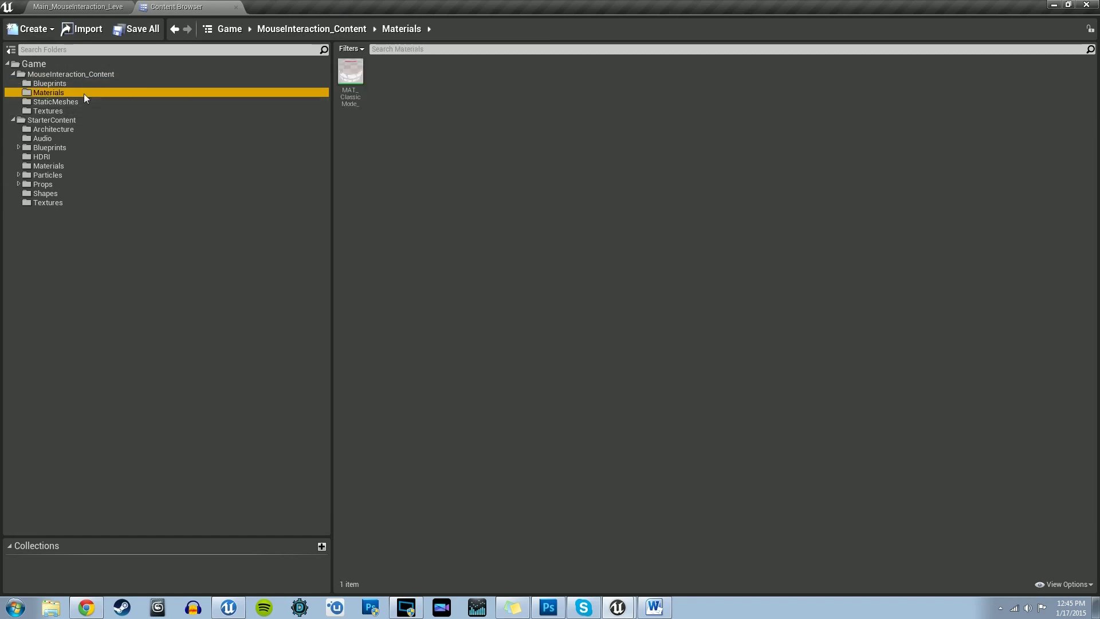
{"action": "left_click", "coordinate": [350, 75]}
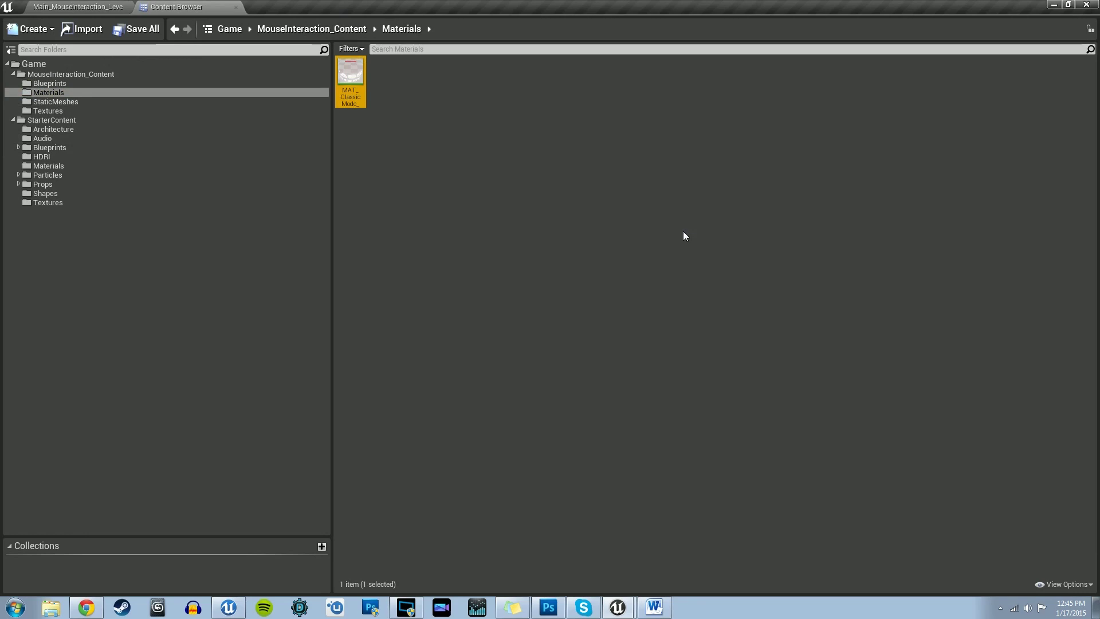
{"action": "key", "text": "ctrl+w"}
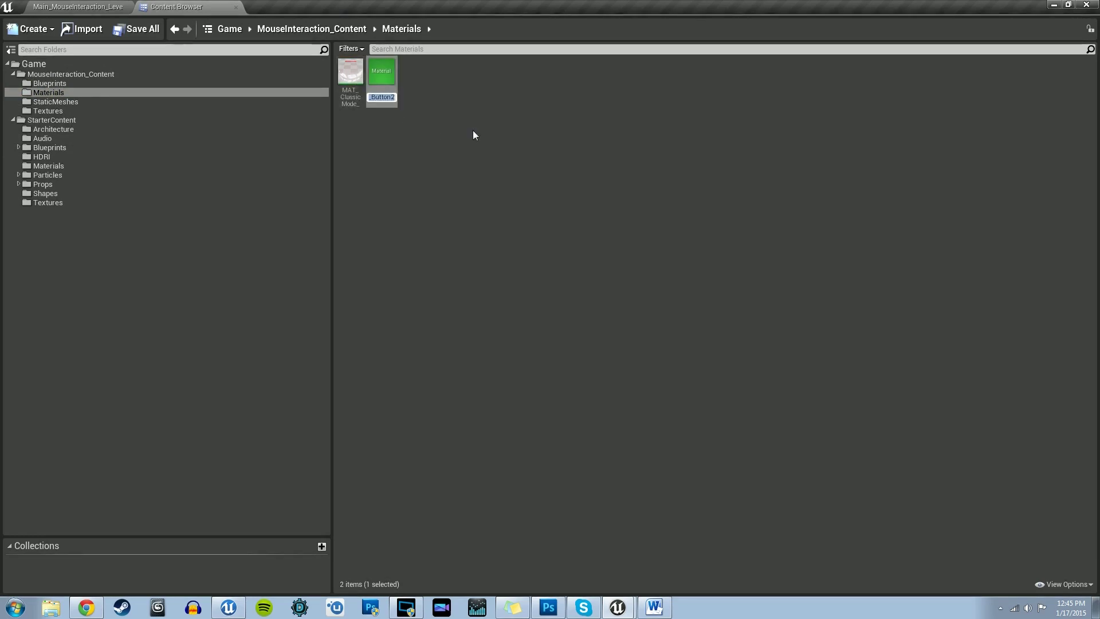
{"action": "type", "text": "MAT_"}
{"action": "type", "text": "TimeTrials"}
{"action": "type", "text": "_"}
{"action": "type", "text": "Button"}
{"action": "key", "text": "Return"}
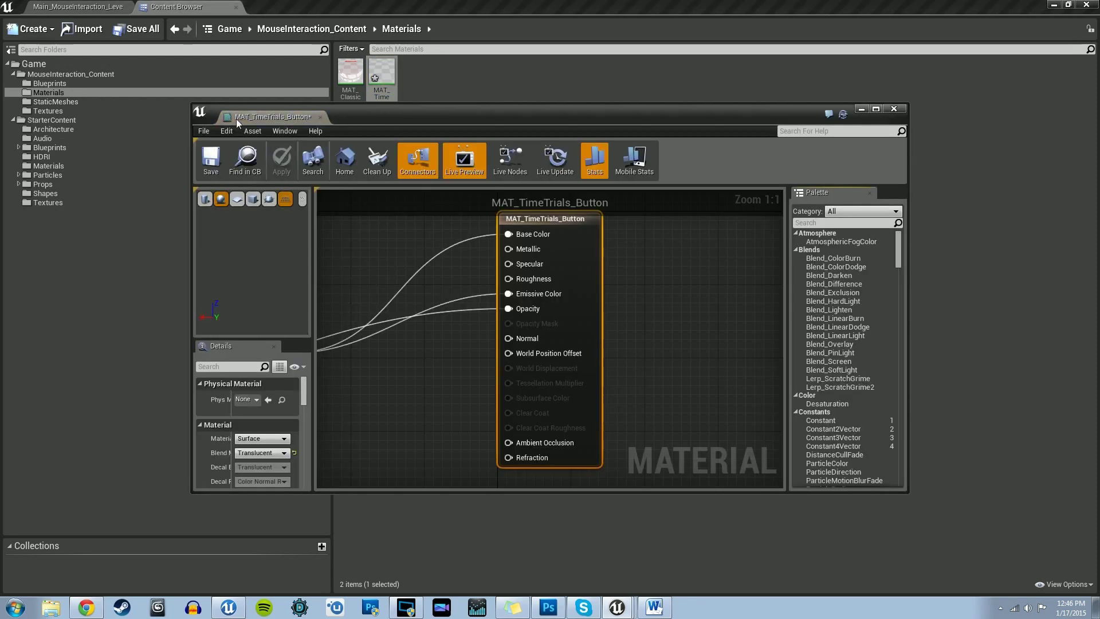
Dock the MAT_TimeTrials_Button material editor in the main window and switch its preview mesh to a plane
{"action": "left_click_drag", "start_coordinate": [237, 118], "coordinate": [292, 7]}
{"action": "right_click_drag", "start_coordinate": [285, 268], "coordinate": [468, 298]}
{"action": "scroll", "coordinate": [468, 298], "scroll_direction": "down", "scroll_amount": 5}
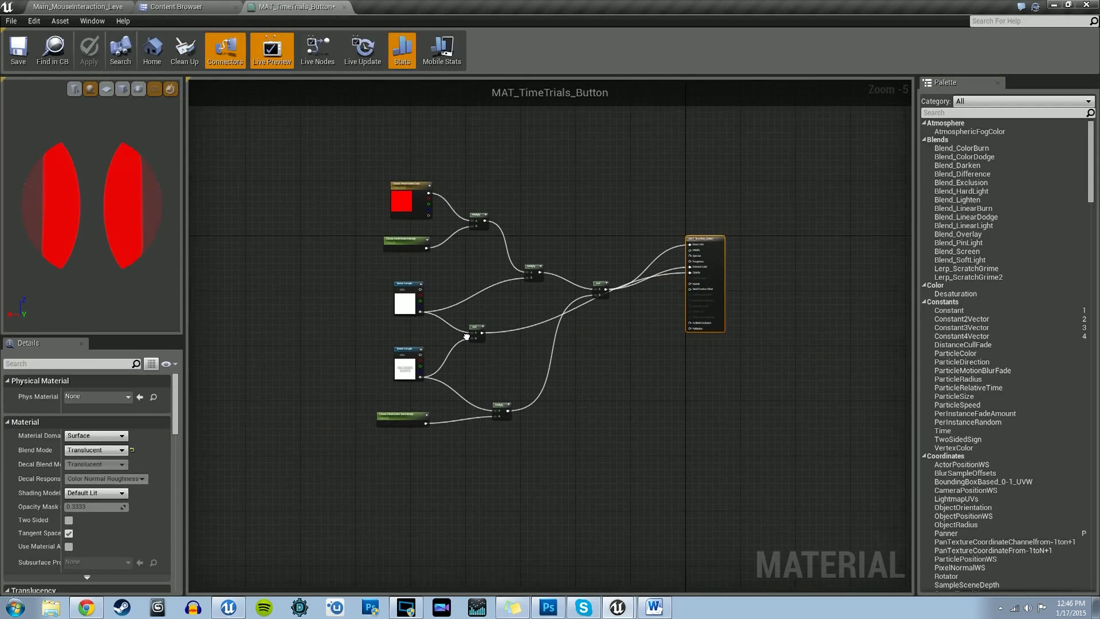
{"action": "left_click", "coordinate": [106, 89]}
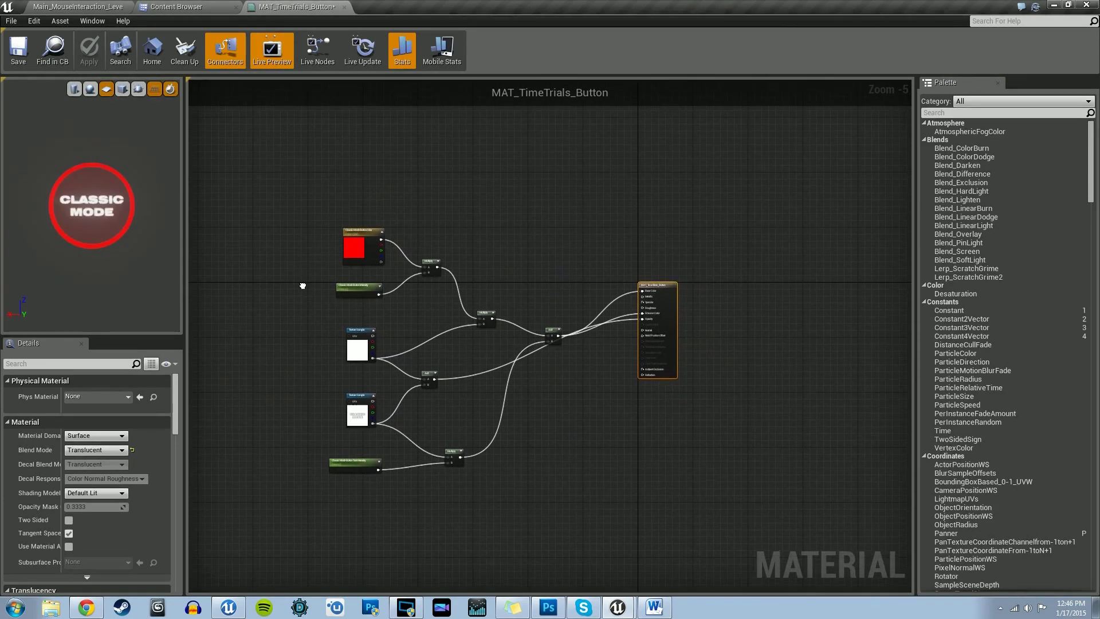
Rename the Classic Mode Button Color parameter to Time Trials Button Color
{"action": "scroll", "coordinate": [385, 267], "scroll_direction": "up", "scroll_amount": 5}
{"action": "left_click", "coordinate": [290, 233]}
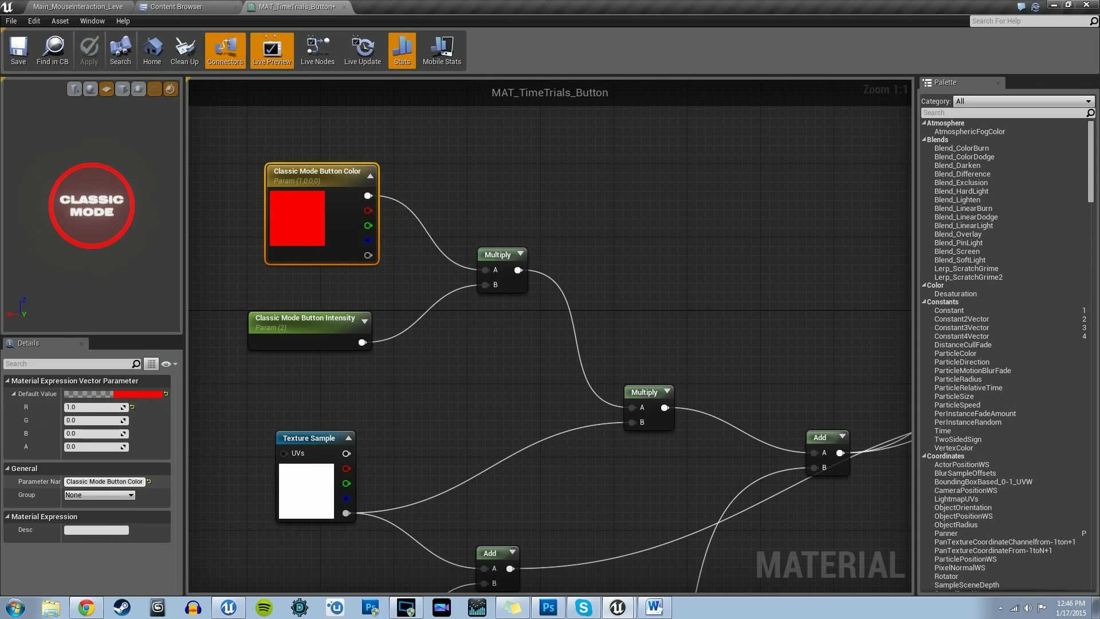
{"action": "left_click_drag", "start_coordinate": [106, 481], "coordinate": [1, 475]}
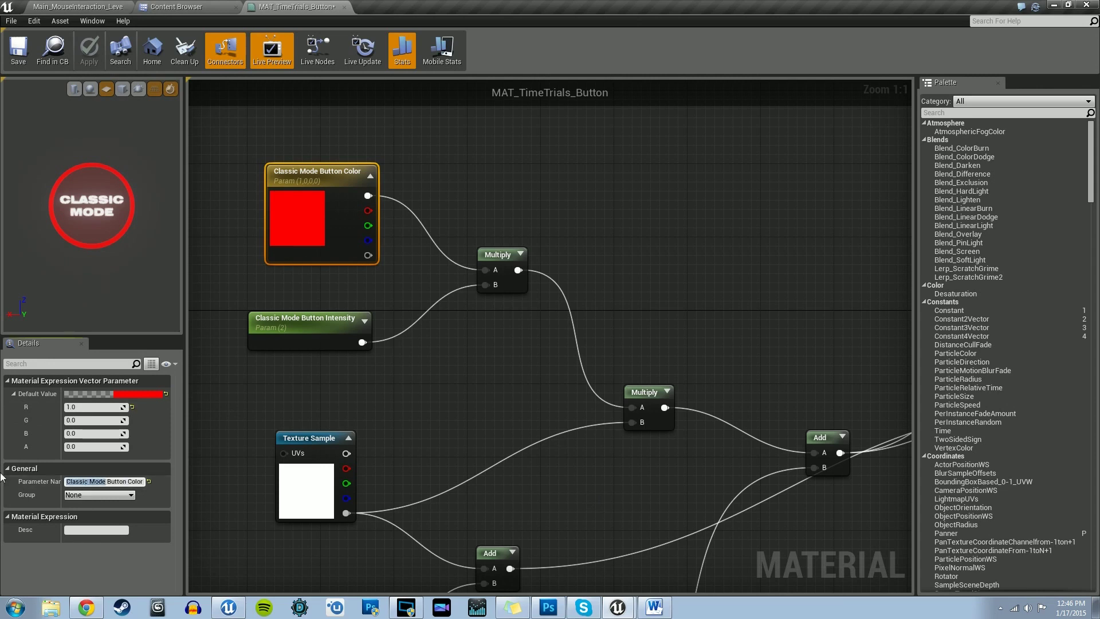
{"action": "type", "text": "Time Trials"}
{"action": "key", "text": "Return"}
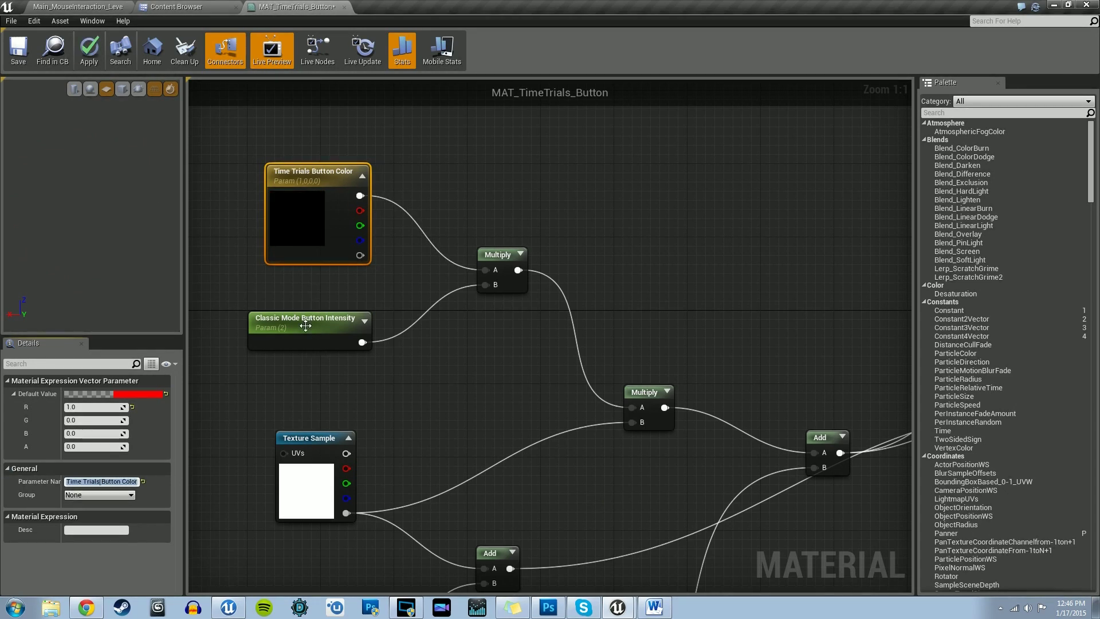
Set the Time Trials Button Color default value to blue, with R 0 and B 1
{"action": "left_click", "coordinate": [89, 407]}
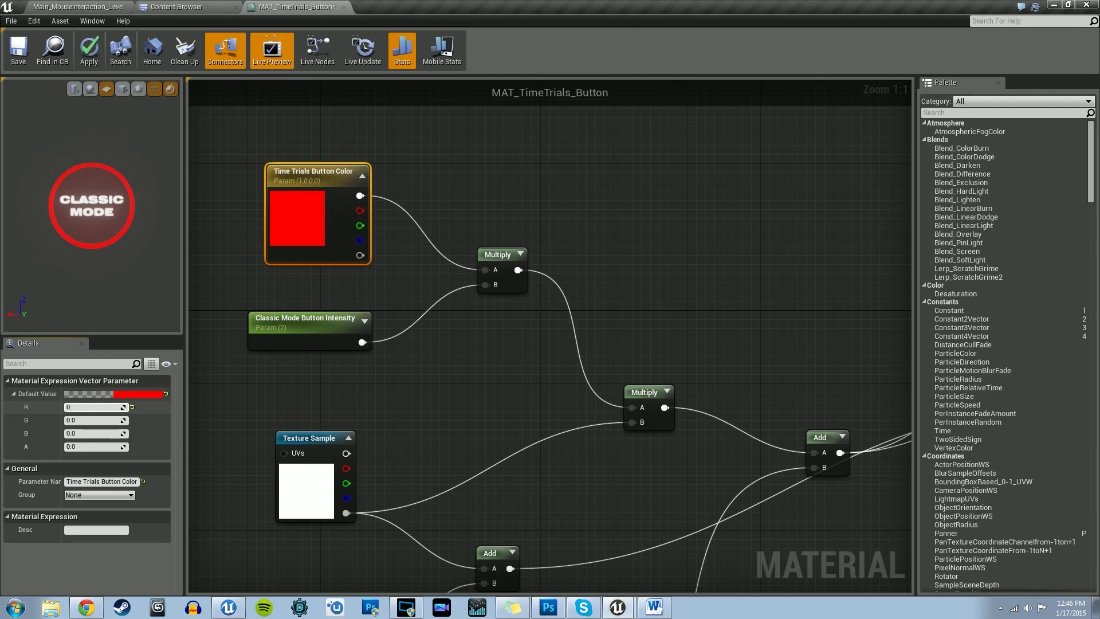
{"action": "key", "text": "Tab"}
{"action": "key", "text": "Tab"}
{"action": "type", "text": "1"}
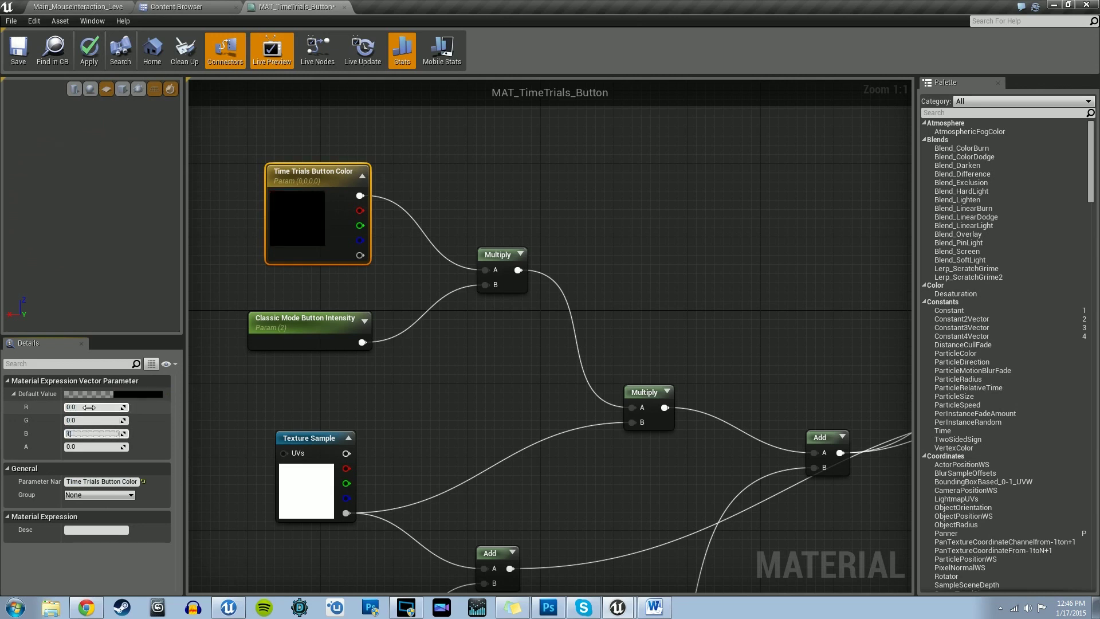
{"action": "key", "text": "Return"}
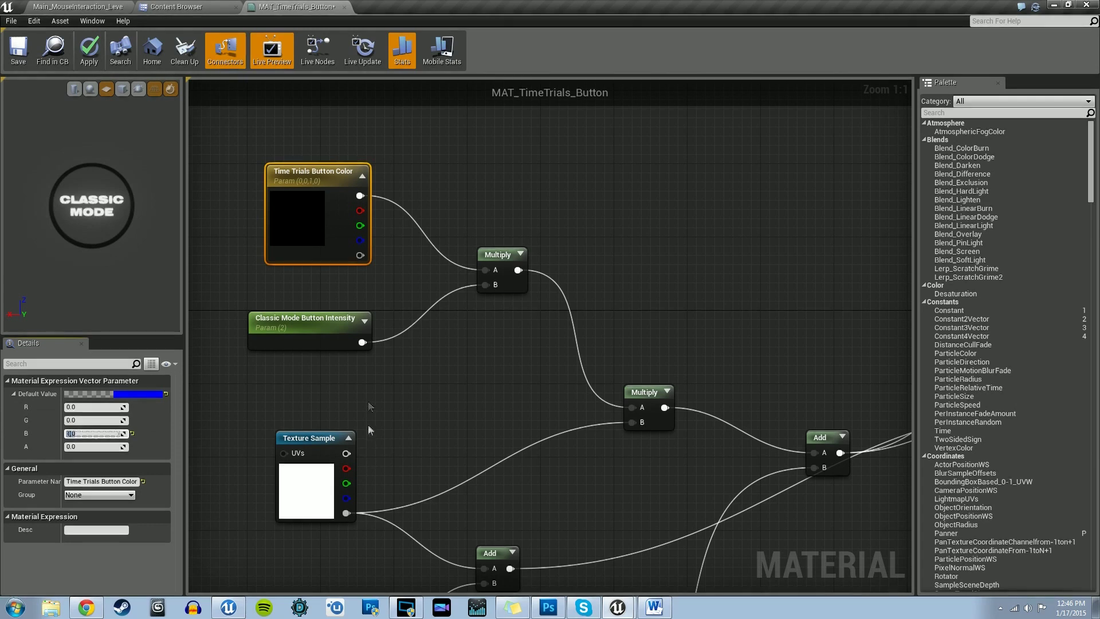
Rename the Classic Mode Button Intensity parameter to Time Trials Button Intensity
{"action": "right_click_drag", "start_coordinate": [444, 403], "coordinate": [469, 388]}
{"action": "left_click", "coordinate": [327, 323]}
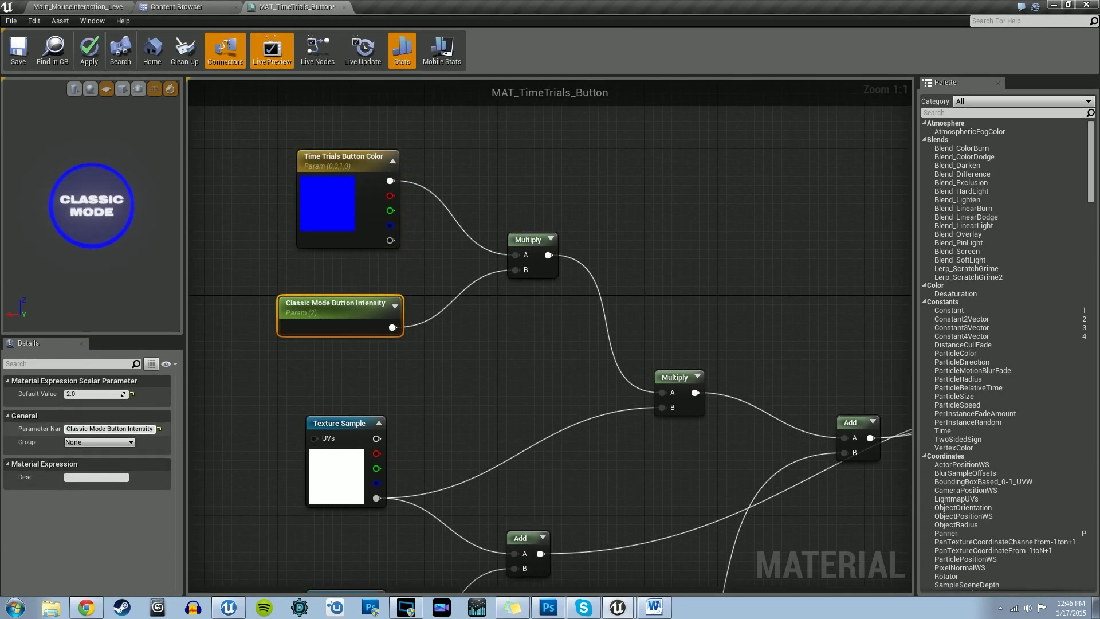
{"action": "left_click_drag", "start_coordinate": [106, 429], "coordinate": [65, 428]}
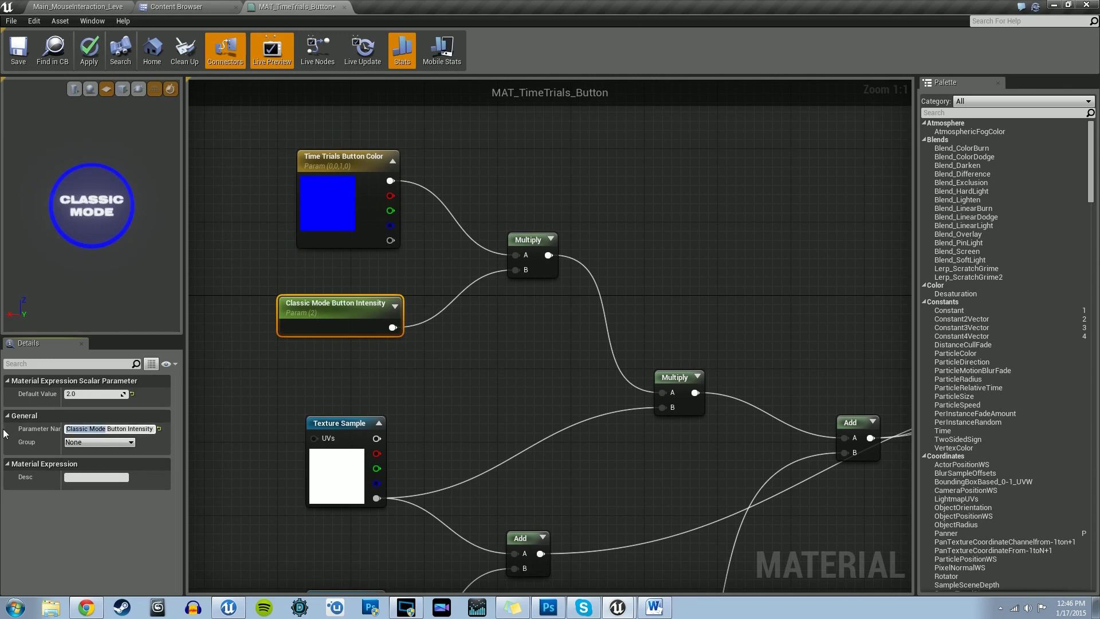
{"action": "type", "text": "Time Trials"}
{"action": "key", "text": "Return"}
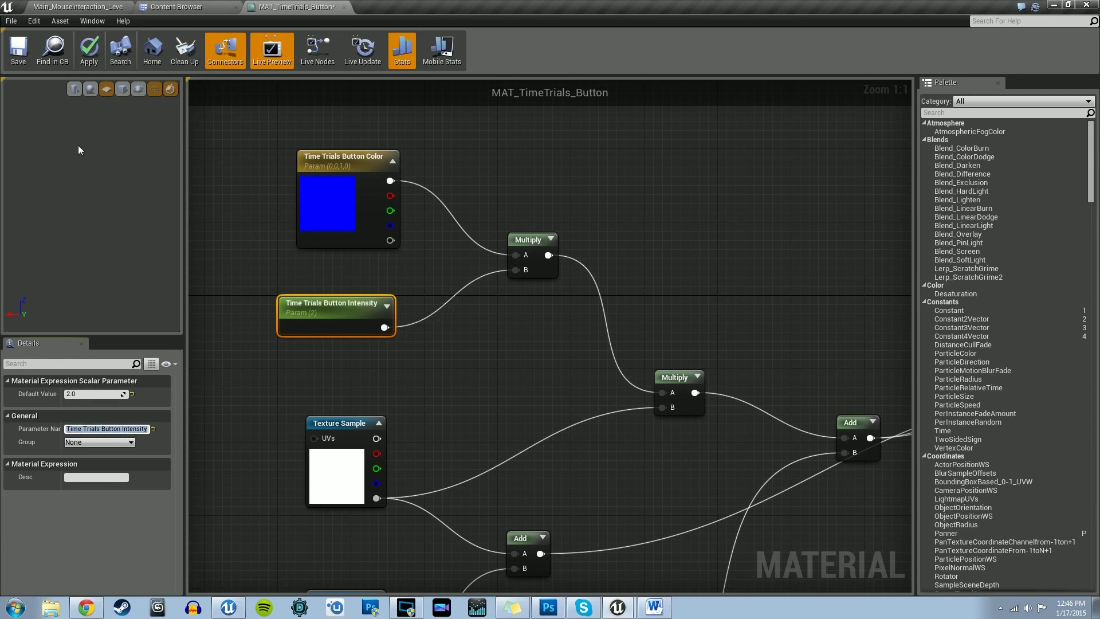
Replace the Classic Mode text texture in the lower Texture Sample node with T_TimeTrial_Text from the Textures folder
{"action": "right_click_drag", "start_coordinate": [421, 377], "coordinate": [424, 198]}
{"action": "right_click_drag", "start_coordinate": [401, 425], "coordinate": [389, 345]}
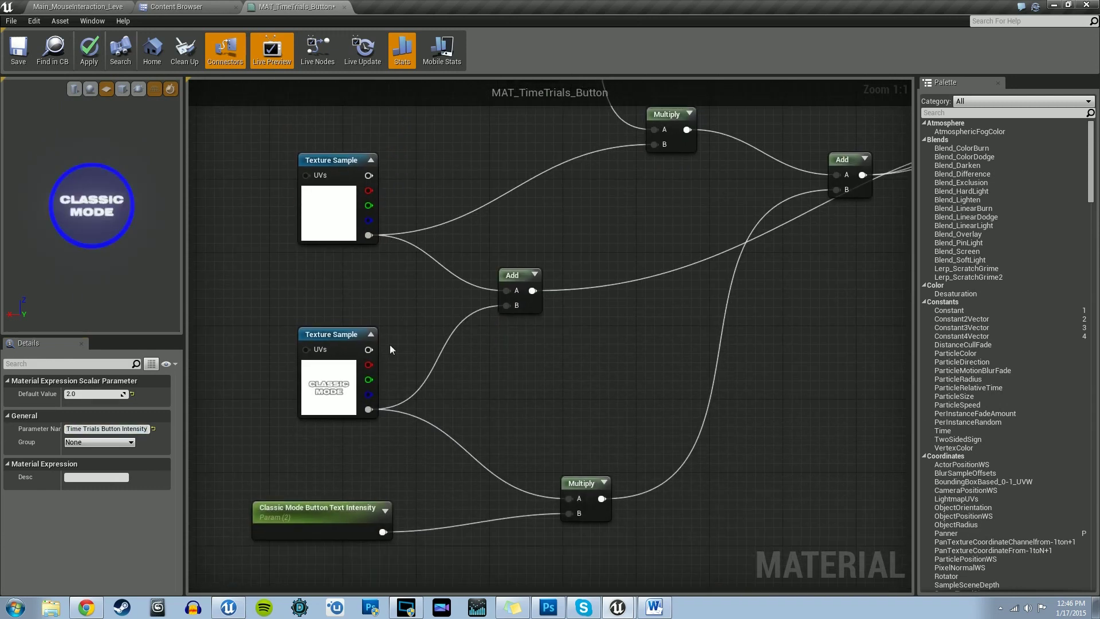
{"action": "left_click", "coordinate": [354, 375]}
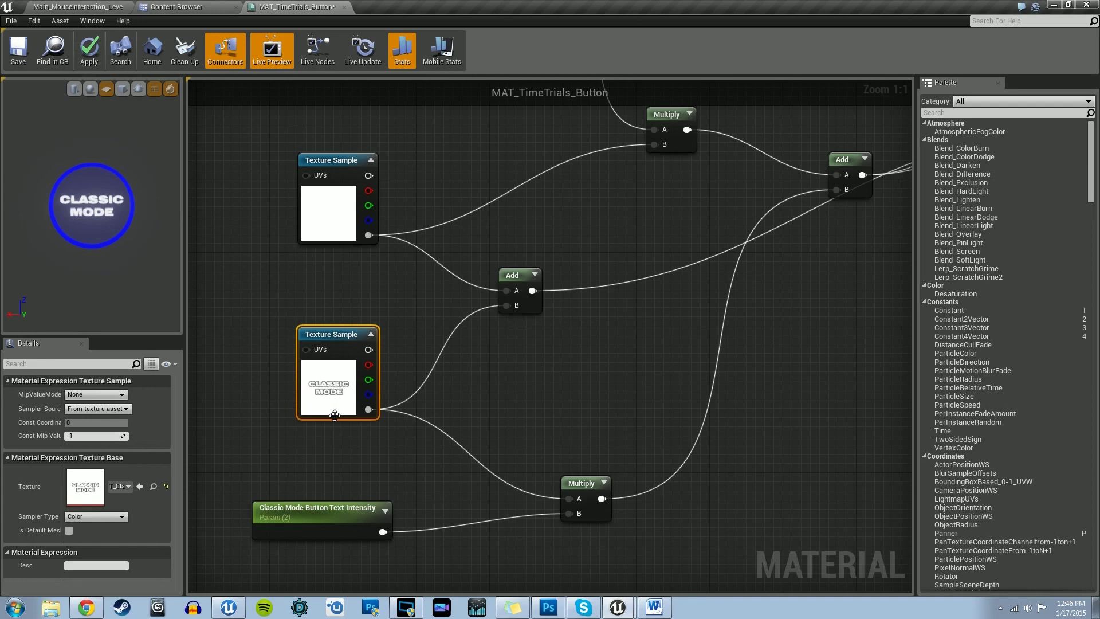
{"action": "left_click", "coordinate": [203, 12]}
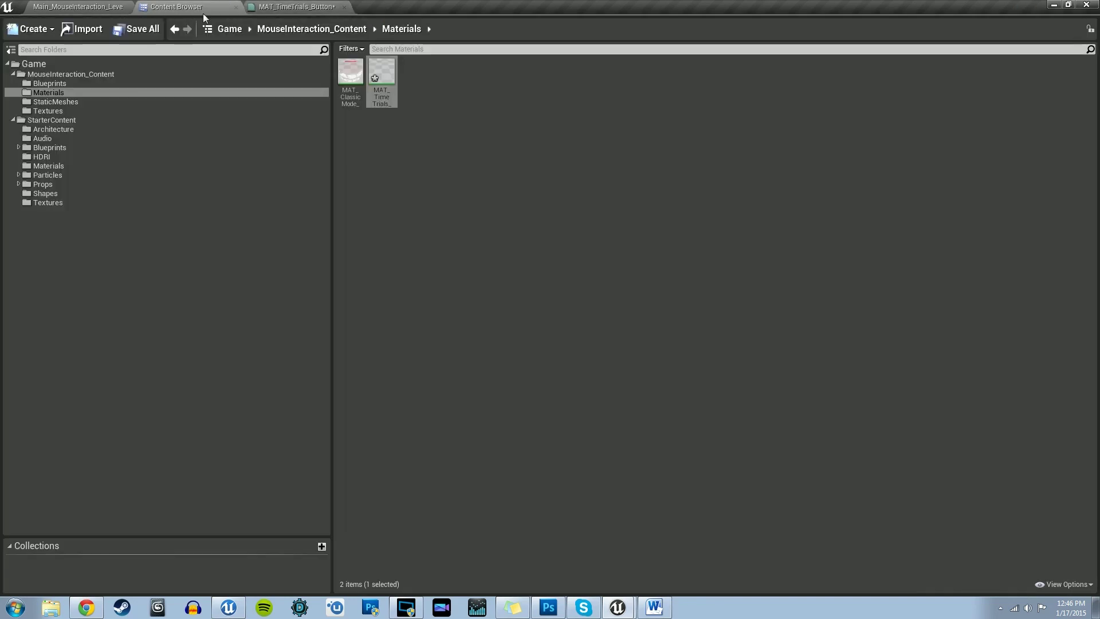
{"action": "left_click", "coordinate": [58, 111]}
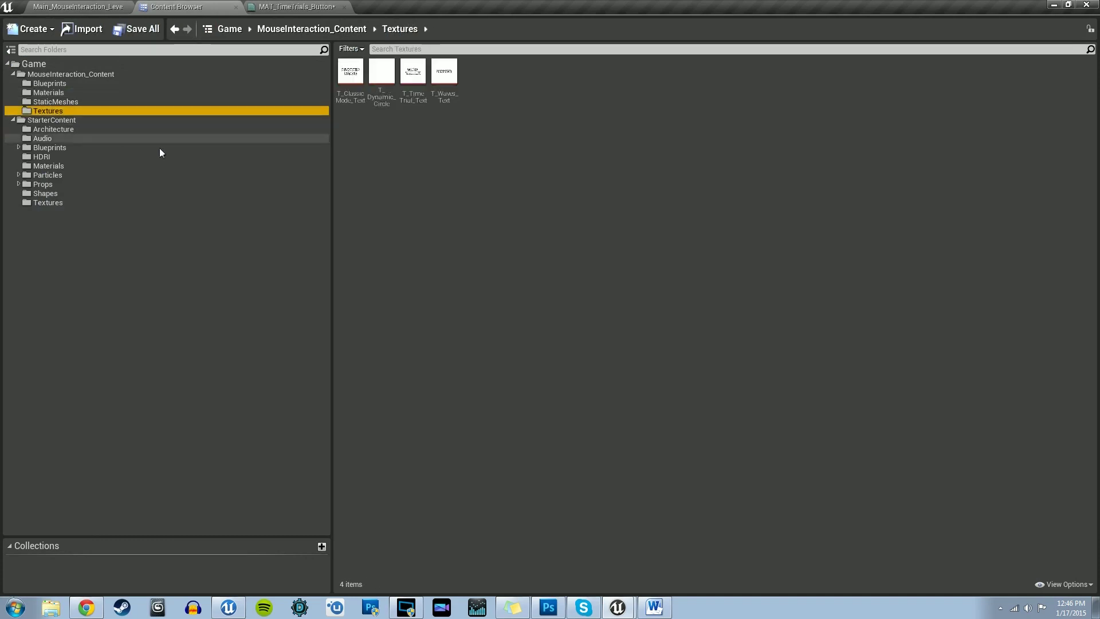
{"action": "left_click", "coordinate": [422, 86]}
{"action": "left_click", "coordinate": [310, 6]}
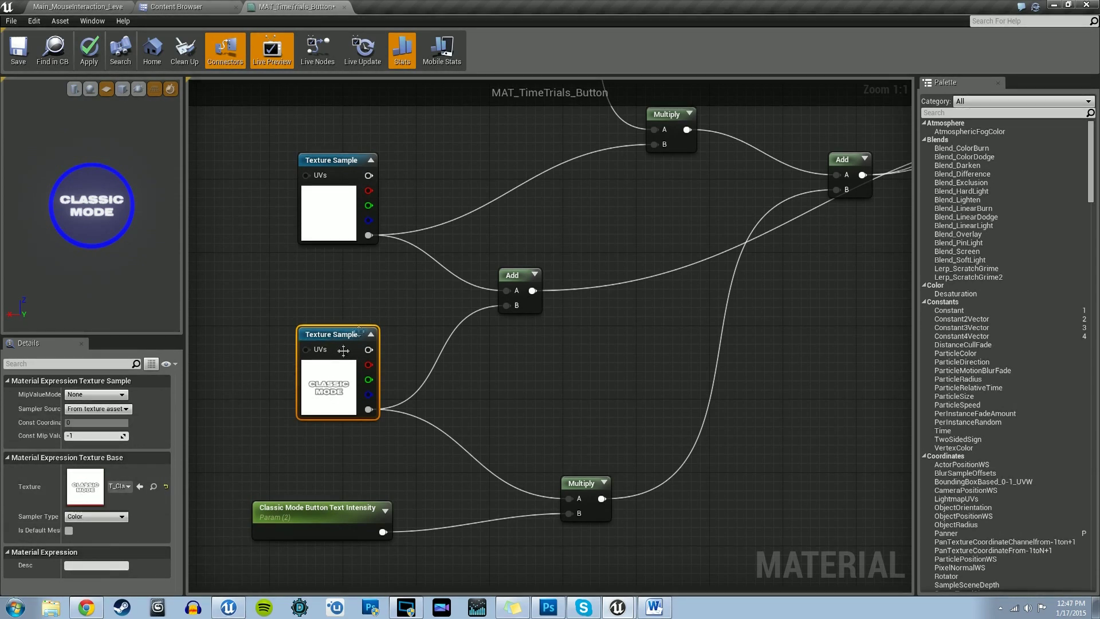
{"action": "left_click", "coordinate": [140, 486]}
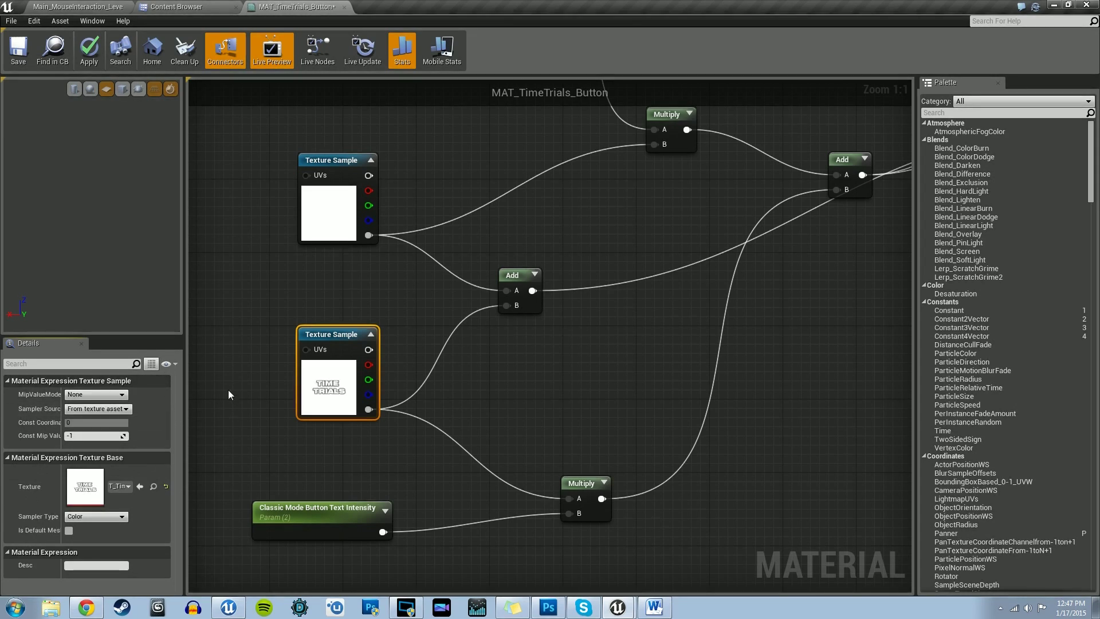
Rename the Classic Mode Button Text Intensity parameter to Time Trials Button Text Intensity
{"action": "right_click_drag", "start_coordinate": [228, 452], "coordinate": [222, 354]}
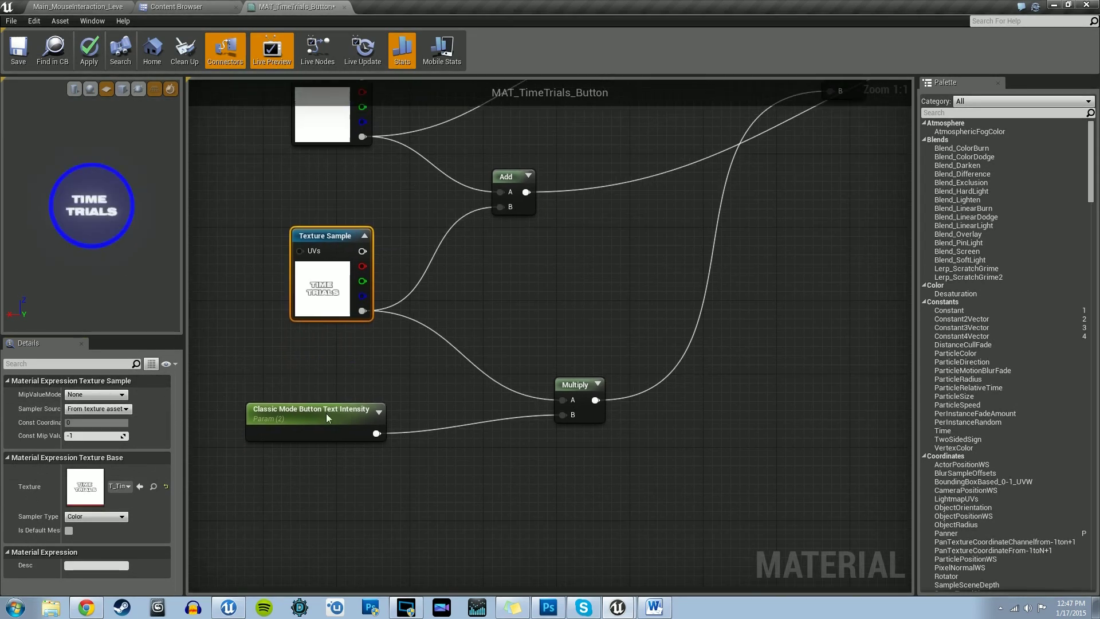
{"action": "left_click", "coordinate": [309, 428]}
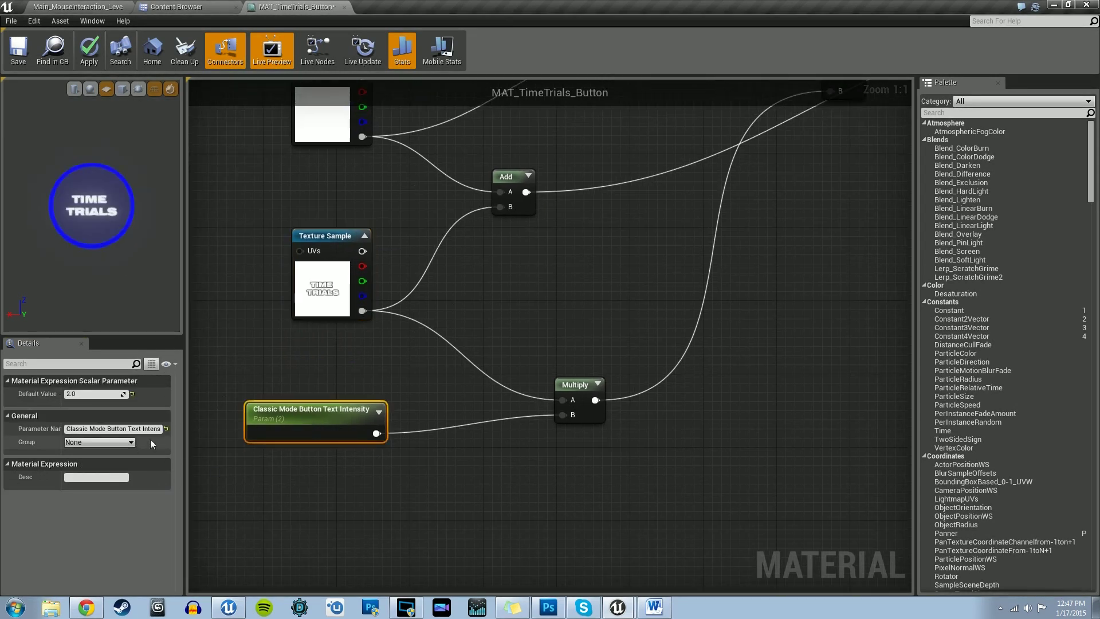
{"action": "left_click", "coordinate": [106, 429]}
{"action": "left_click_drag", "start_coordinate": [105, 428], "coordinate": [2, 430]}
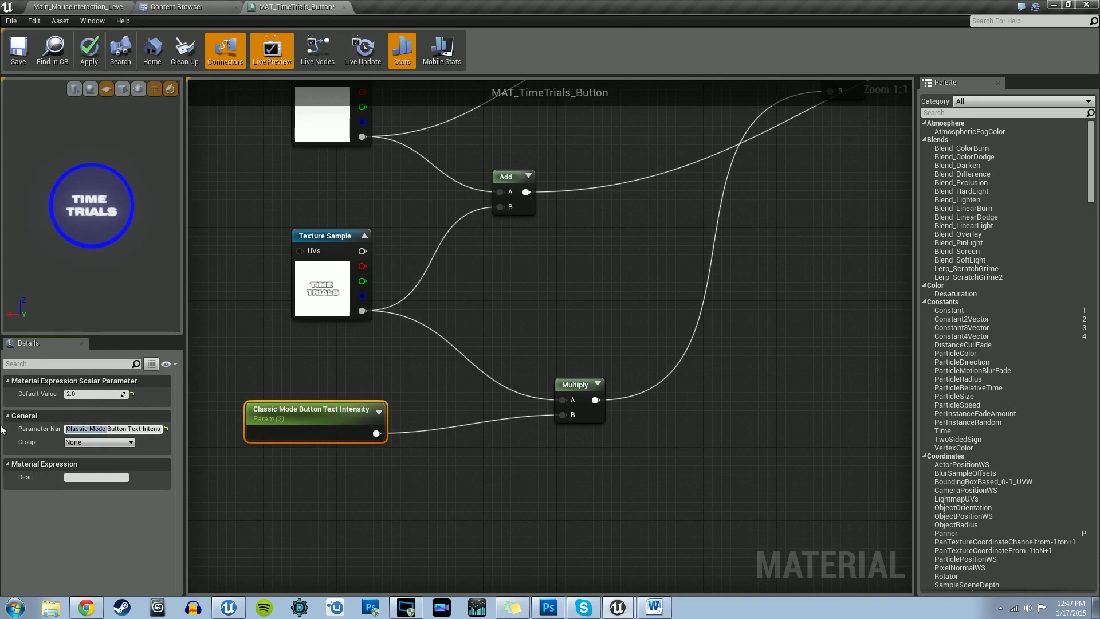
{"action": "type", "text": "Time Trials"}
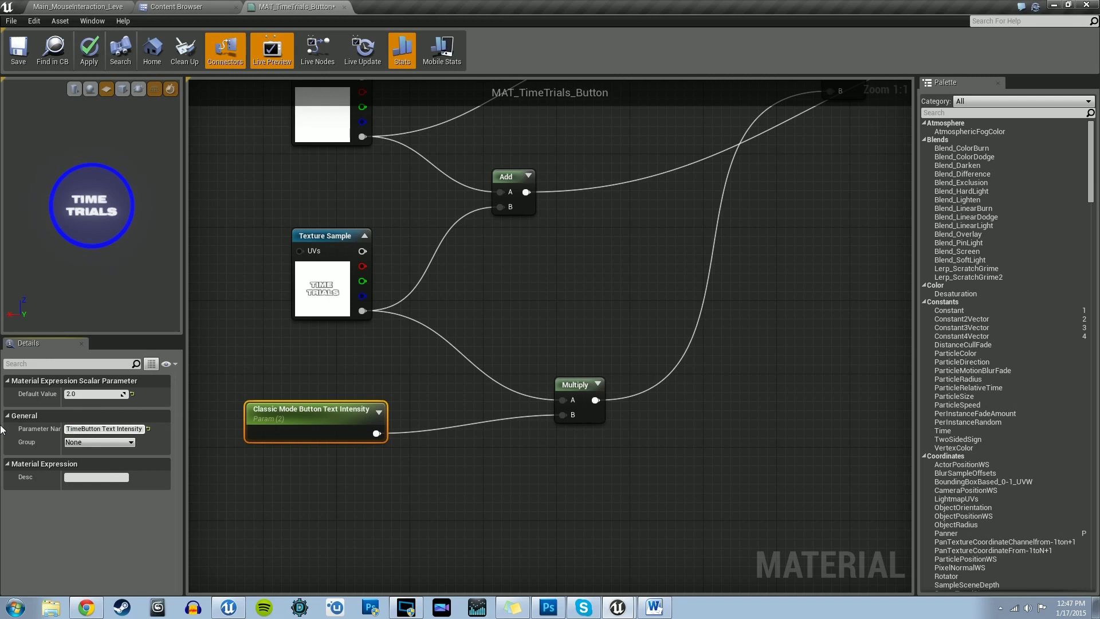
{"action": "key", "text": "Return"}
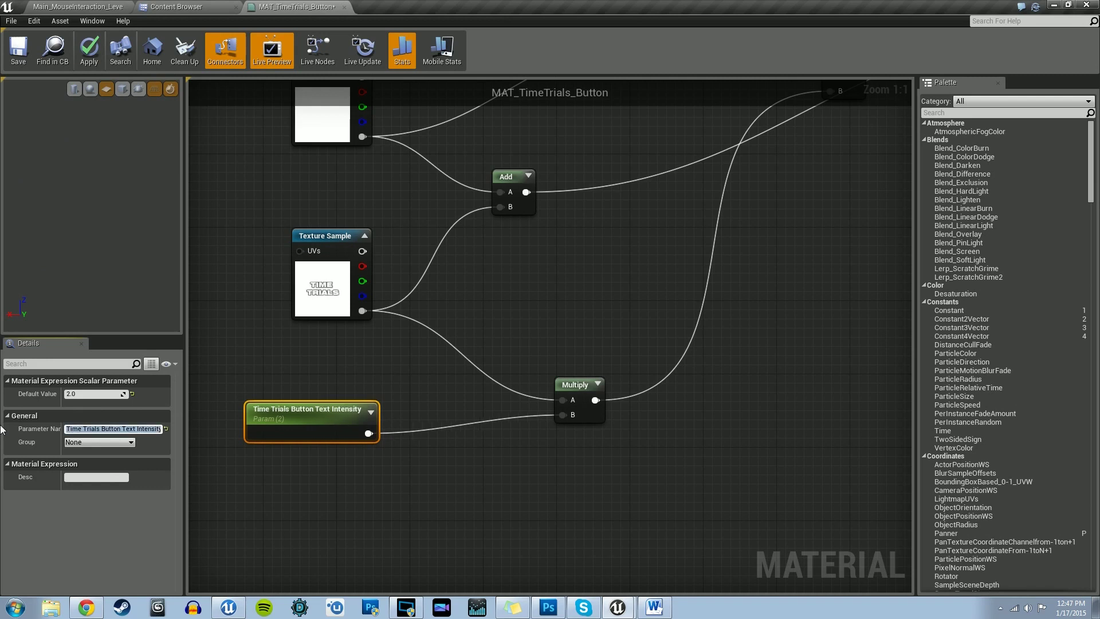
Check the complete Time Trials node graph and save the MAT_TimeTrials_Button material
{"action": "right_click_drag", "start_coordinate": [604, 305], "coordinate": [544, 363]}
{"action": "scroll", "coordinate": [545, 368], "scroll_direction": "down", "scroll_amount": 3}
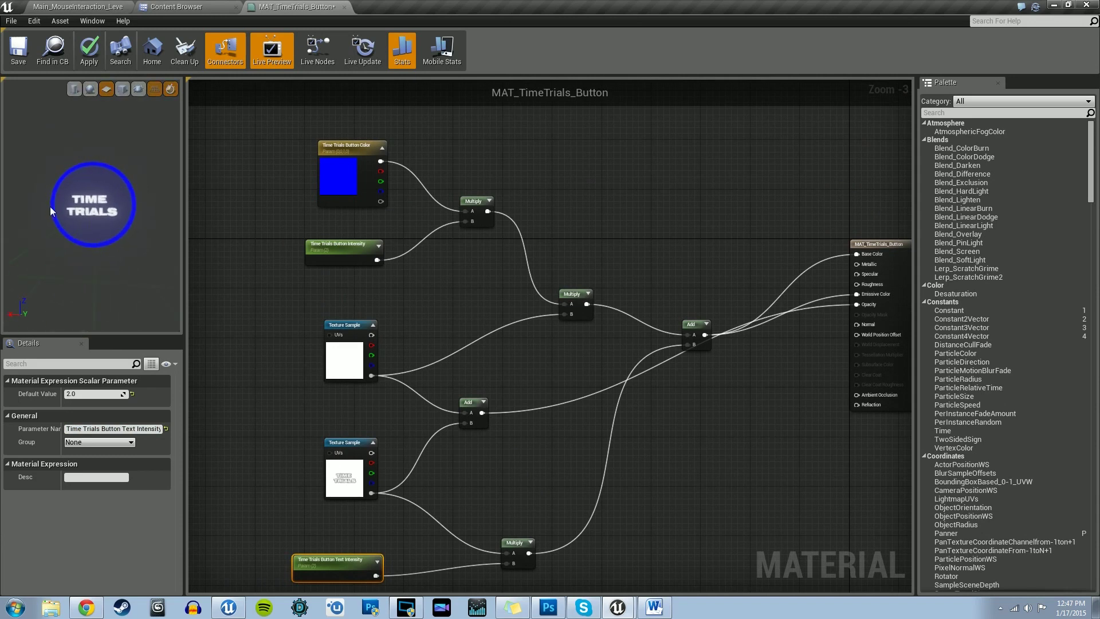
{"action": "left_click", "coordinate": [23, 55]}
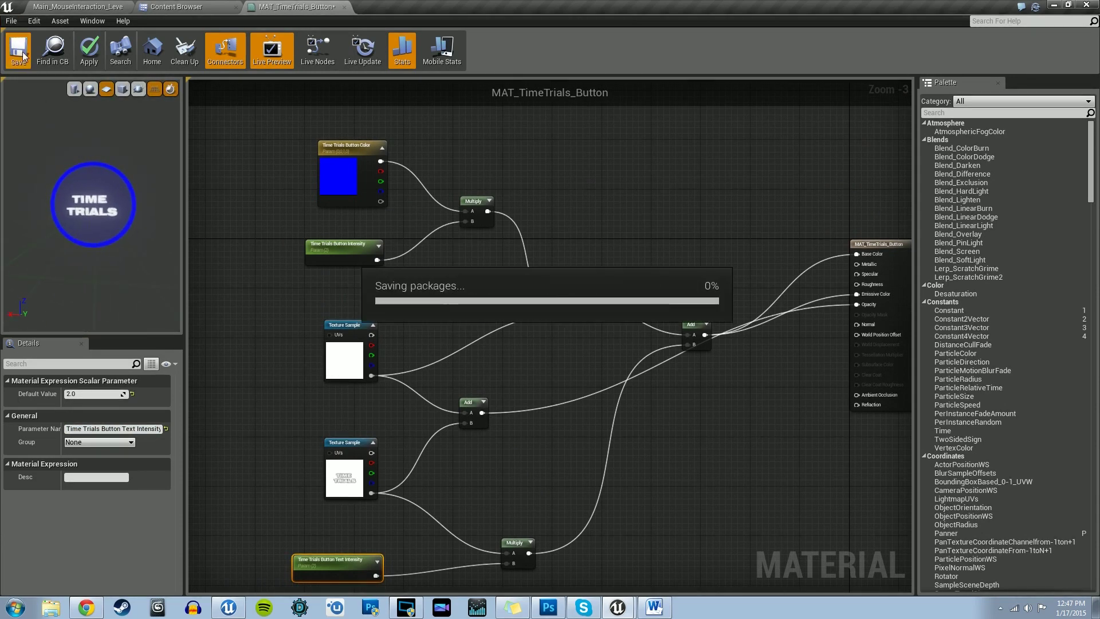